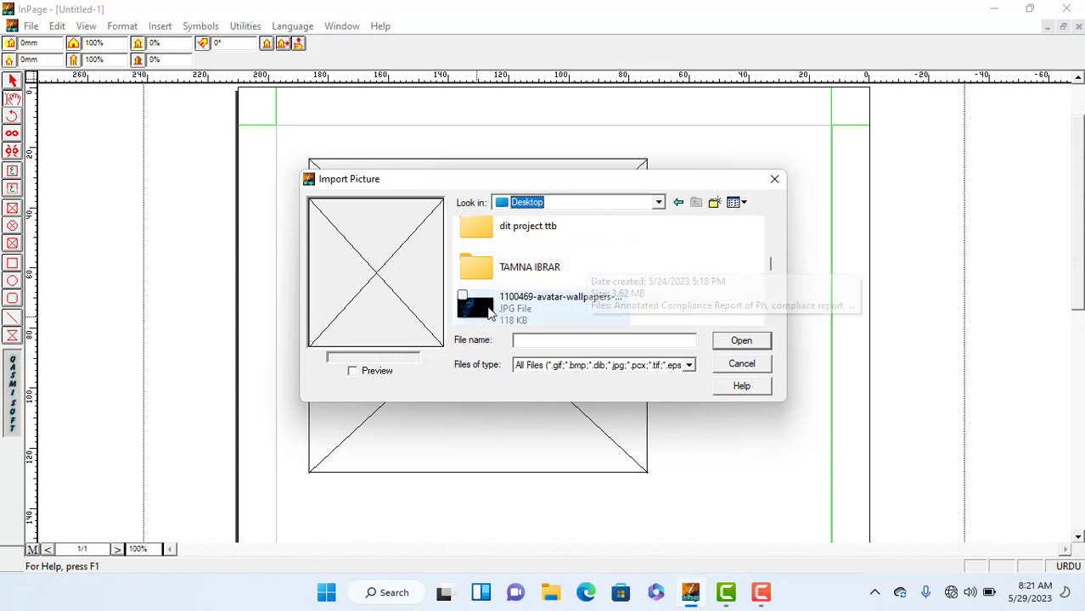
Import the 1100469-avatar-wallpapers JPG file from the Desktop into the picture frame
{"action": "left_click", "coordinate": [505, 309]}
{"action": "left_click", "coordinate": [764, 342]}
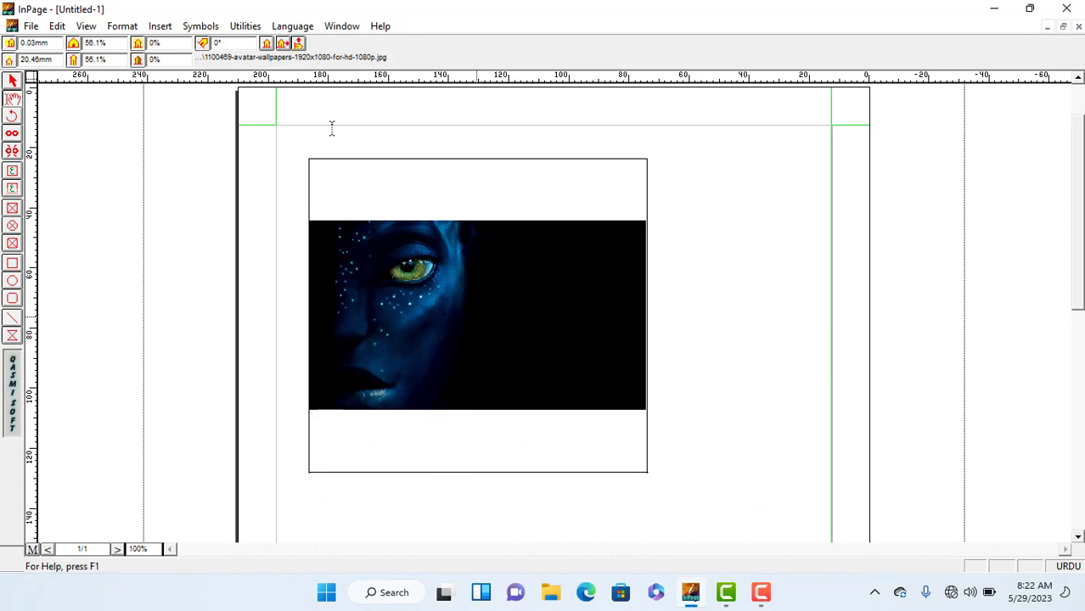
Mirror the picture vertically and horizontally, dismiss the interrupting dialogs, and restore the picture's original orientation
{"action": "left_click", "coordinate": [299, 44]}
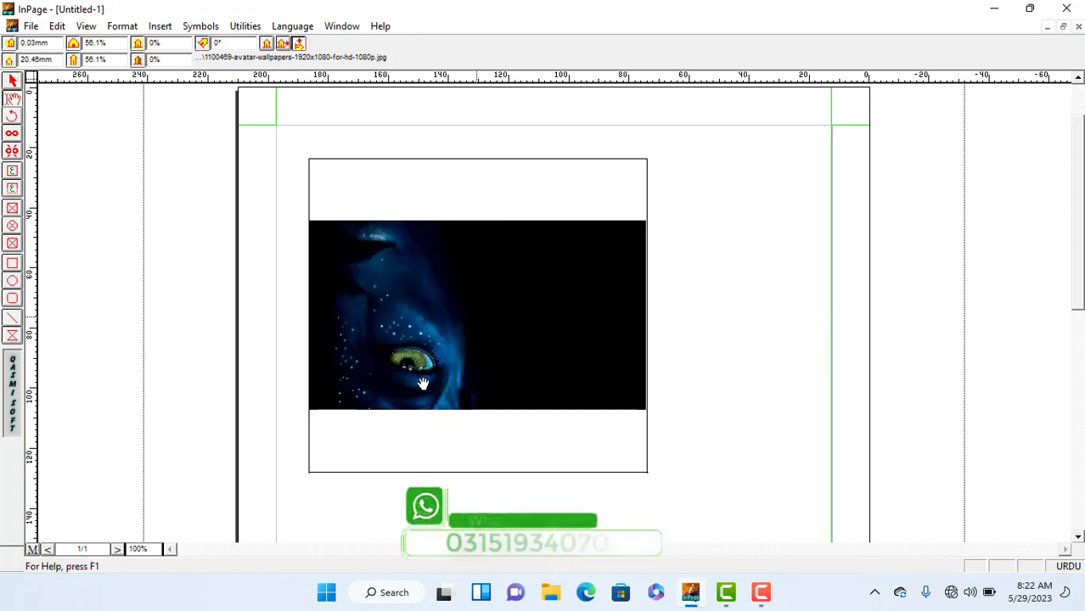
{"action": "left_click", "coordinate": [282, 44]}
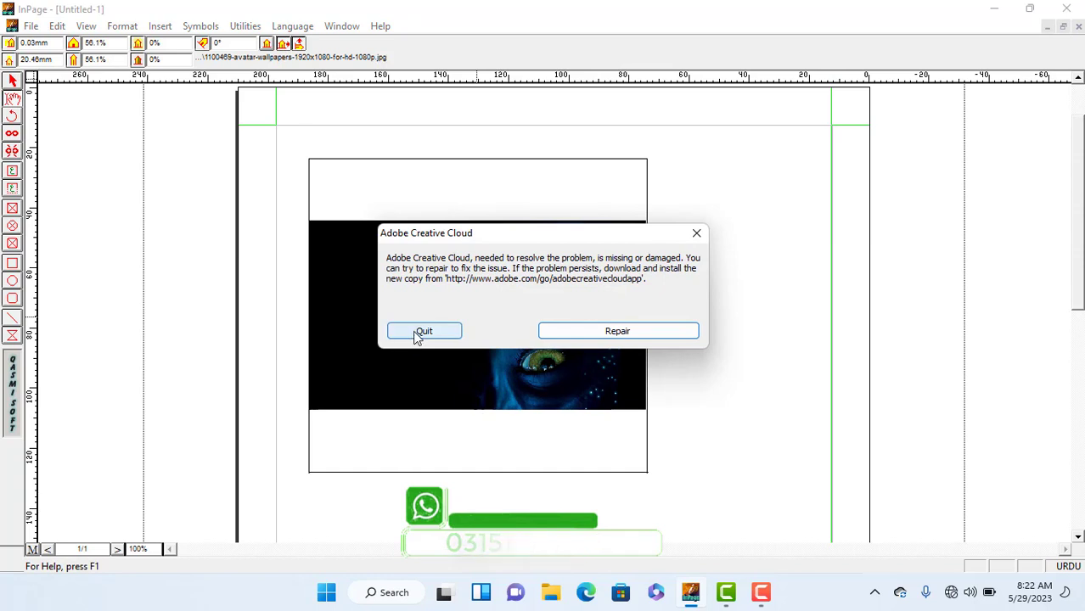
{"action": "left_click", "coordinate": [417, 336]}
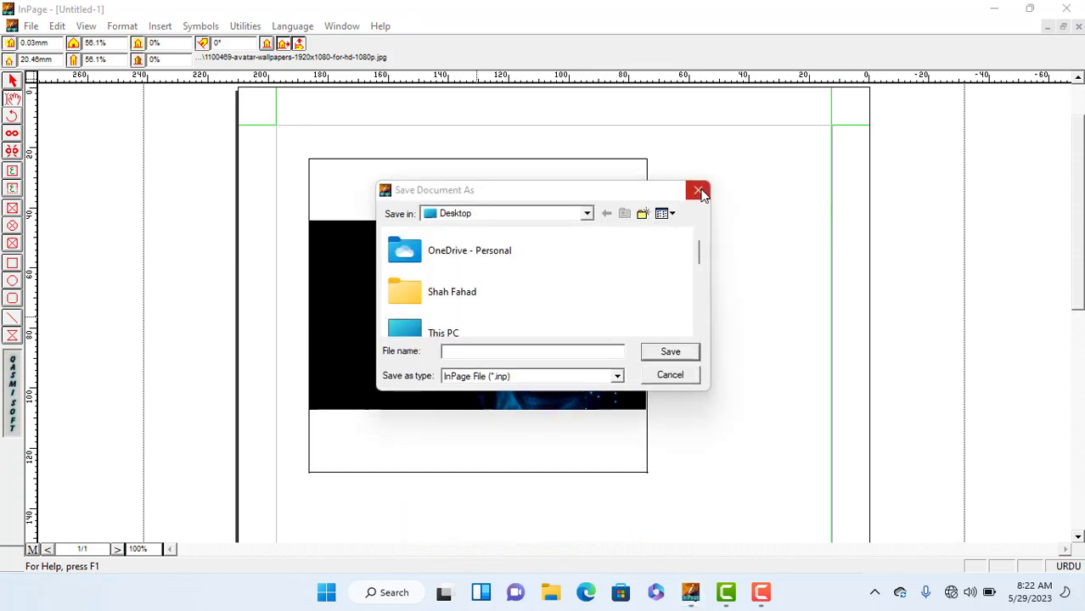
{"action": "left_click", "coordinate": [698, 191]}
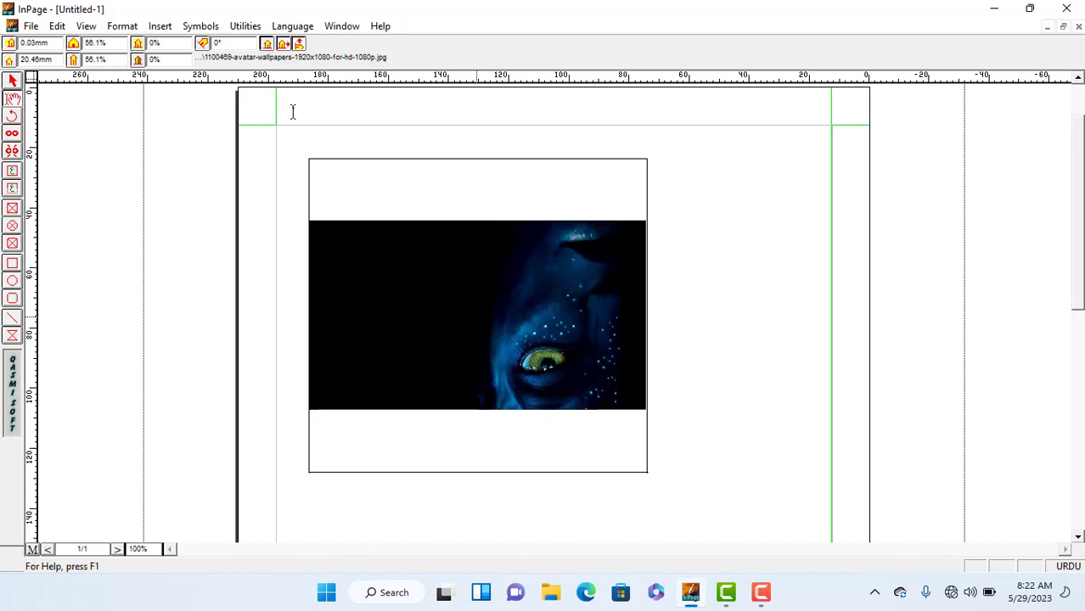
{"action": "left_click", "coordinate": [300, 46]}
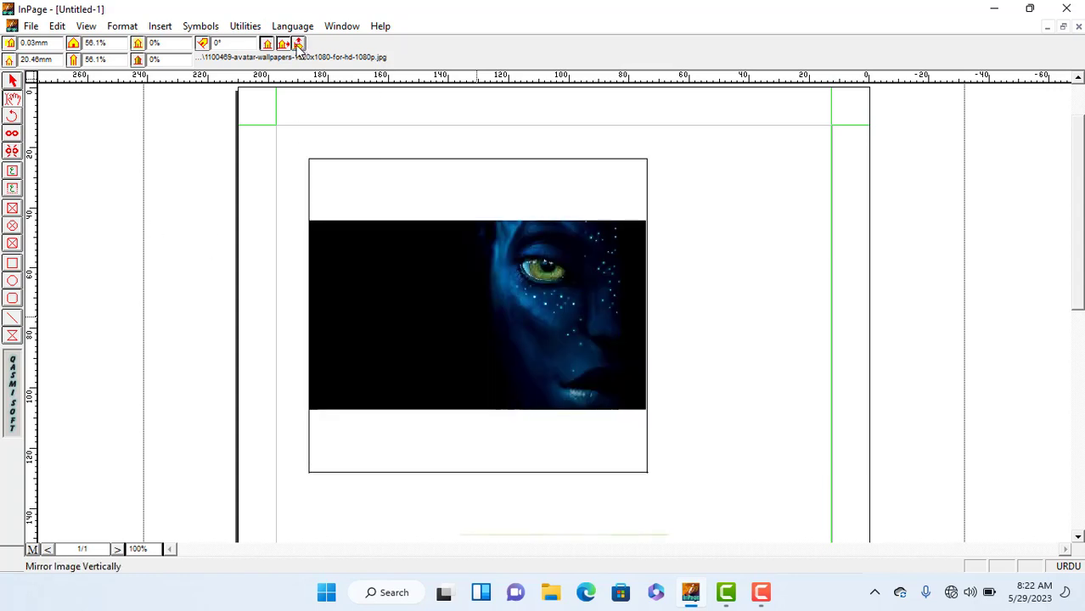
{"action": "left_click", "coordinate": [284, 43]}
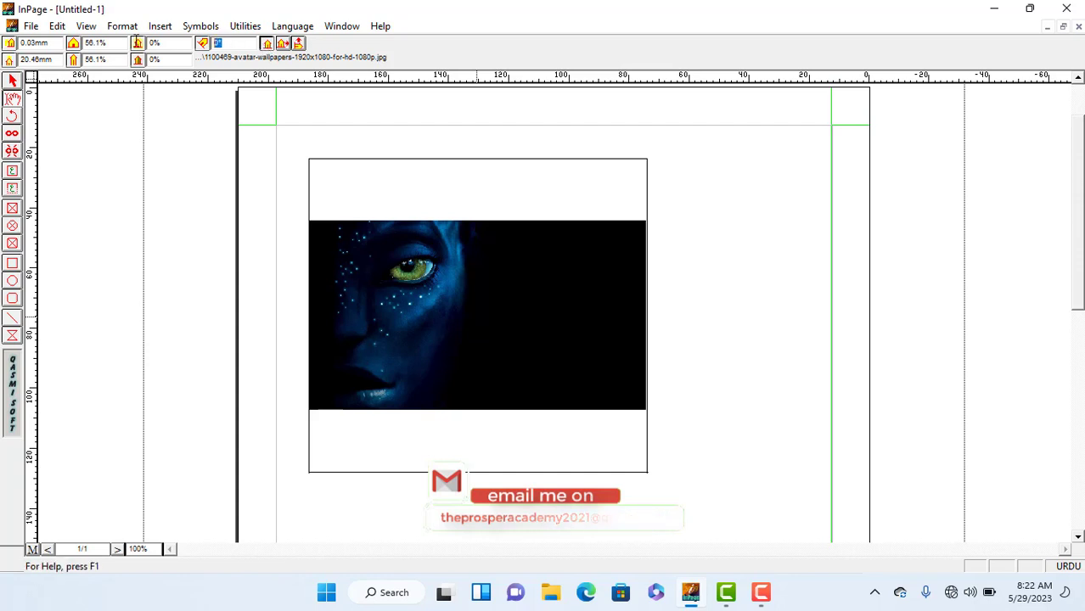
Rotate the picture to 5° and to 10°, and return its rotation to 0°
{"action": "type", "text": "5"}
{"action": "key", "text": "Return"}
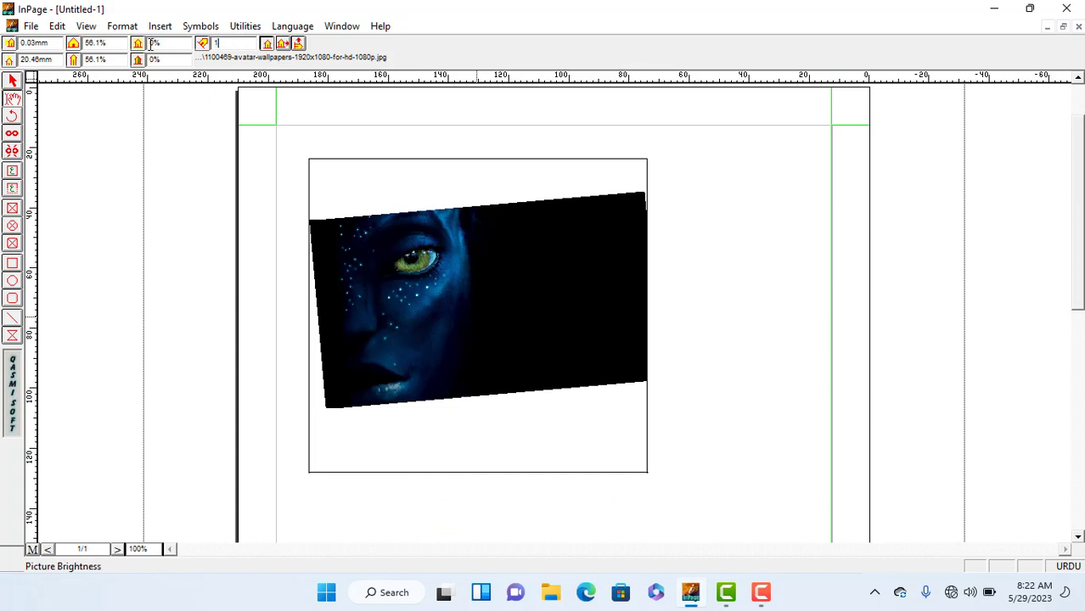
{"action": "key", "text": "Return"}
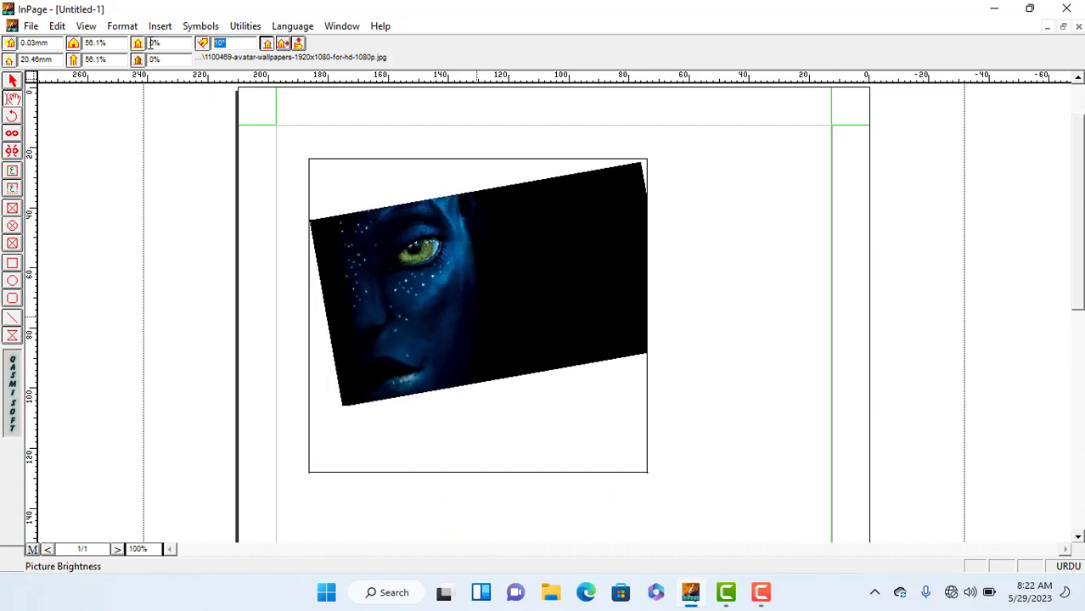
{"action": "key", "text": "Return"}
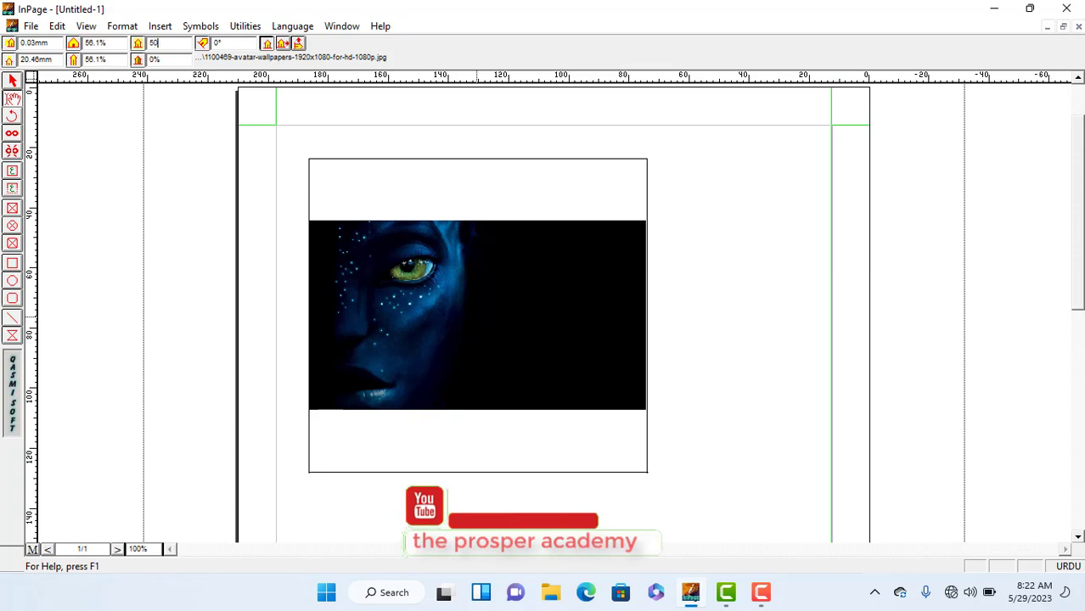
Set the picture brightness to 50% and return it to 0%
{"action": "type", "text": "50"}
{"action": "key", "text": "Return"}
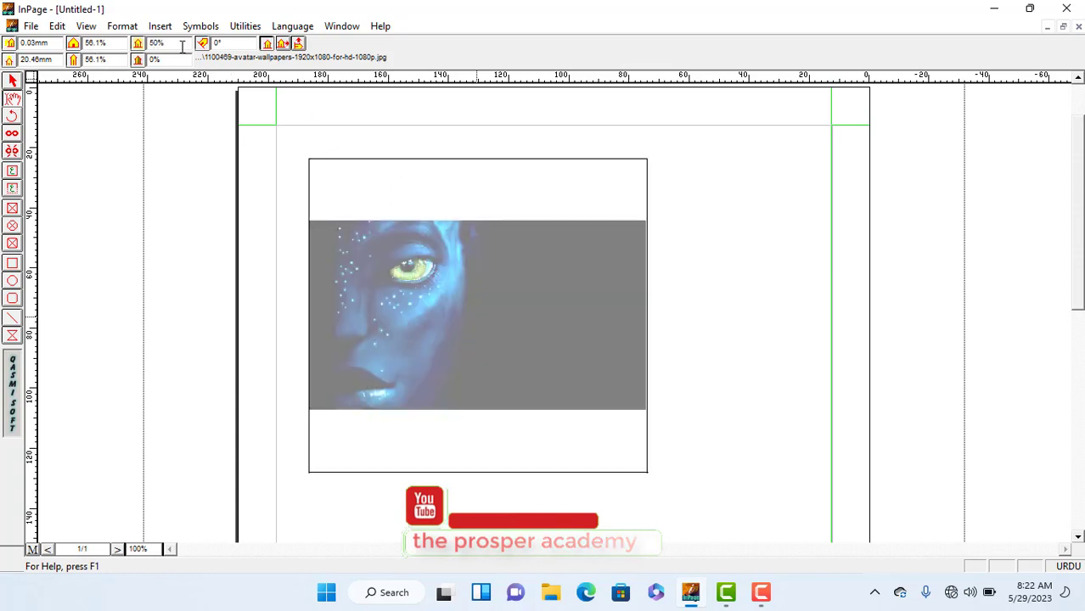
{"action": "left_click_drag", "start_coordinate": [181, 43], "coordinate": [65, 55]}
{"action": "type", "text": "0"}
{"action": "key", "text": "Return"}
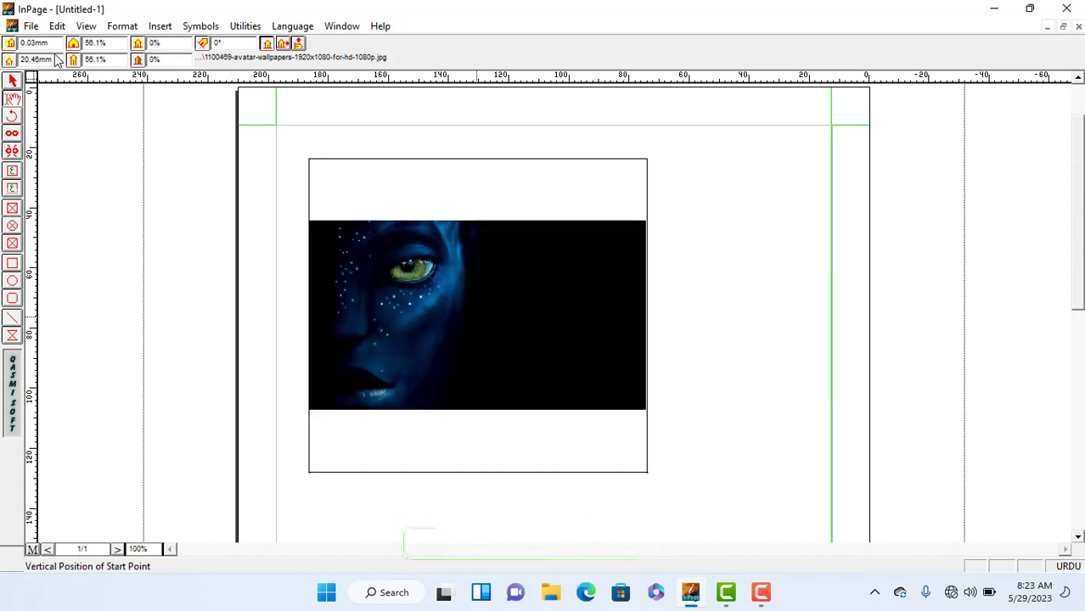
Set the picture contrast to 50% and to 100%, and return it to 0%
{"action": "left_click_drag", "start_coordinate": [171, 62], "coordinate": [90, 65]}
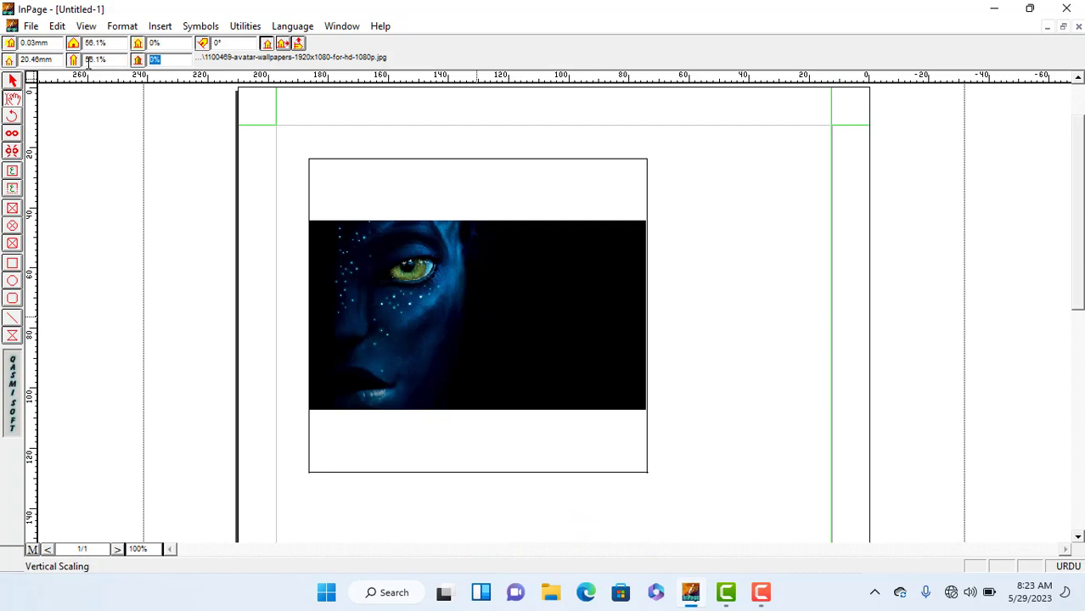
{"action": "key", "text": "Return"}
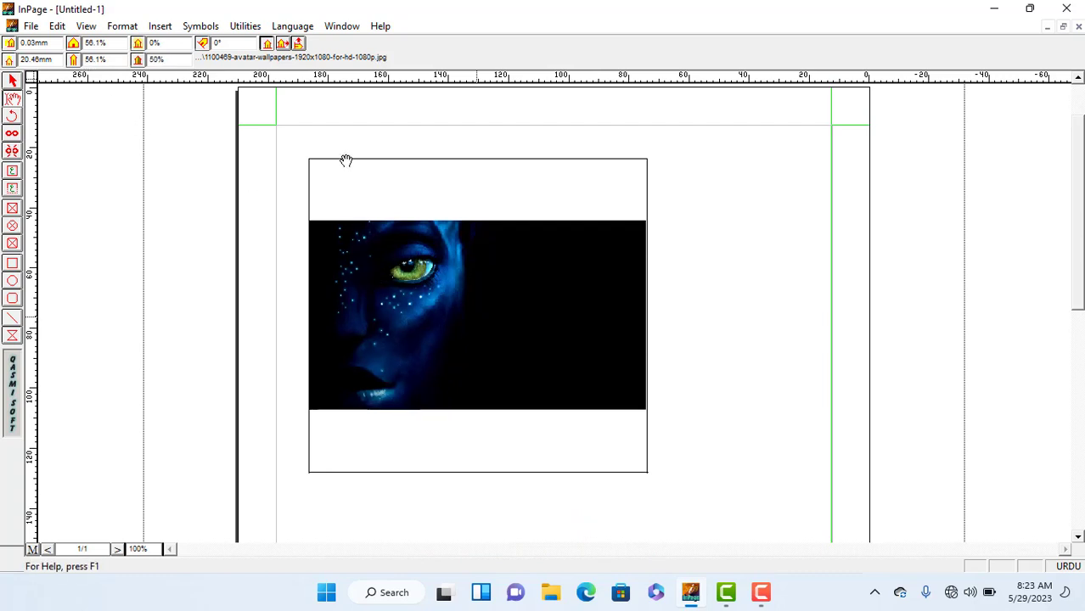
{"action": "left_click_drag", "start_coordinate": [171, 62], "coordinate": [44, 63]}
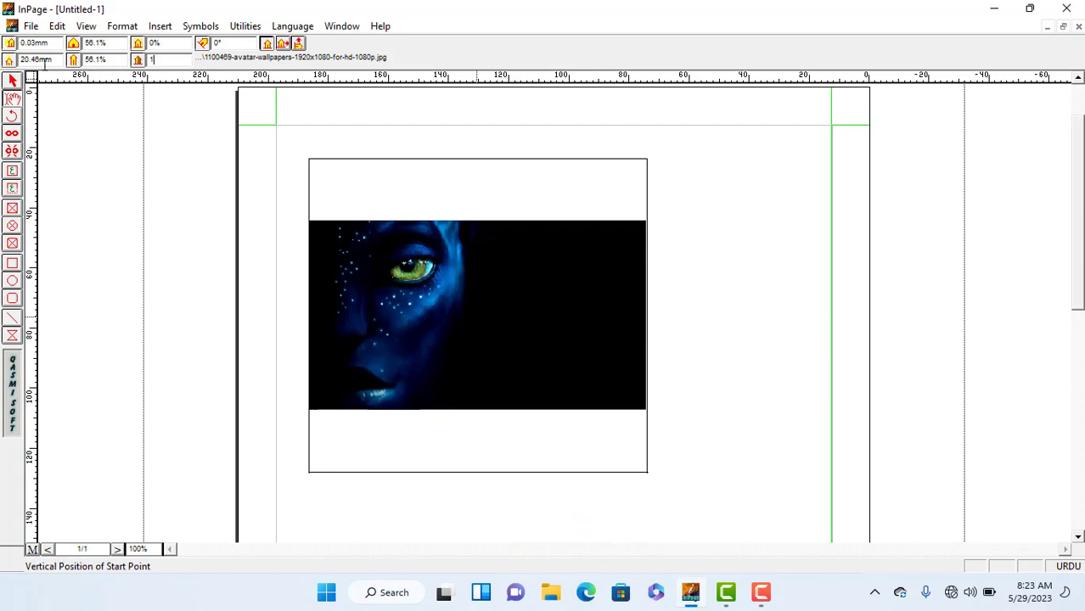
{"action": "type", "text": "100"}
{"action": "key", "text": "Return"}
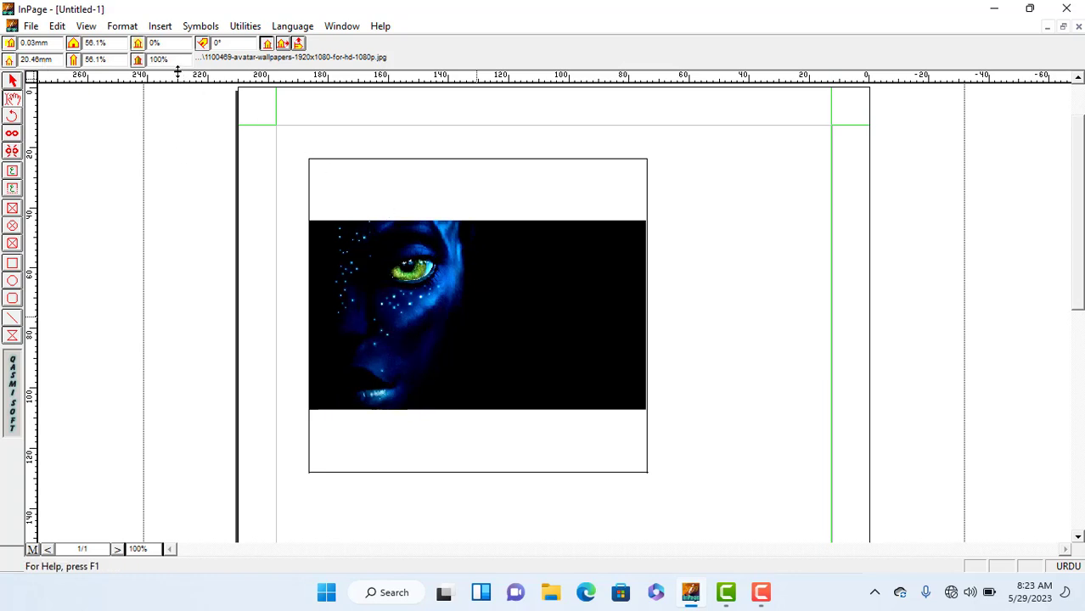
{"action": "left_click_drag", "start_coordinate": [173, 60], "coordinate": [30, 51]}
{"action": "key", "text": "Return"}
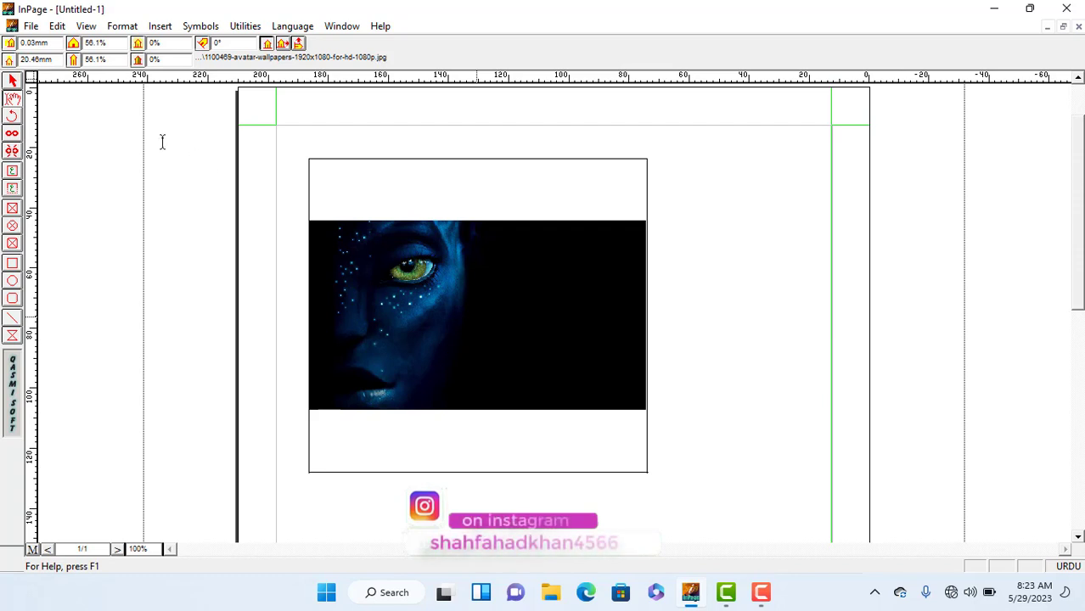
Set the picture's horizontal scaling to 100% and shift the picture within its frame to bring the face into view
{"action": "left_click_drag", "start_coordinate": [108, 42], "coordinate": [6, 44]}
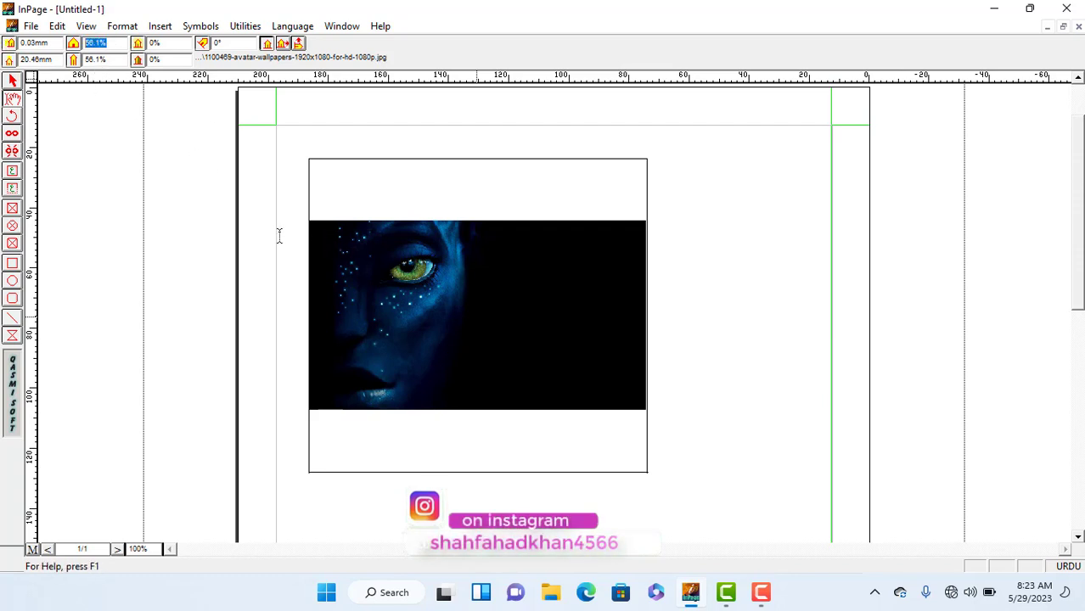
{"action": "type", "text": "1"}
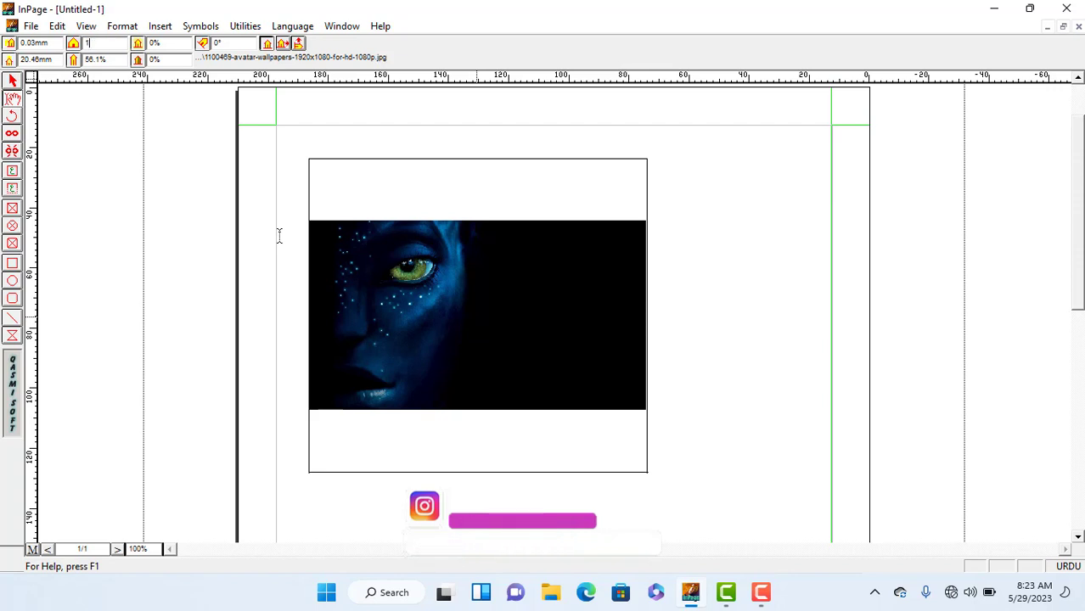
{"action": "type", "text": "00"}
{"action": "key", "text": "Return"}
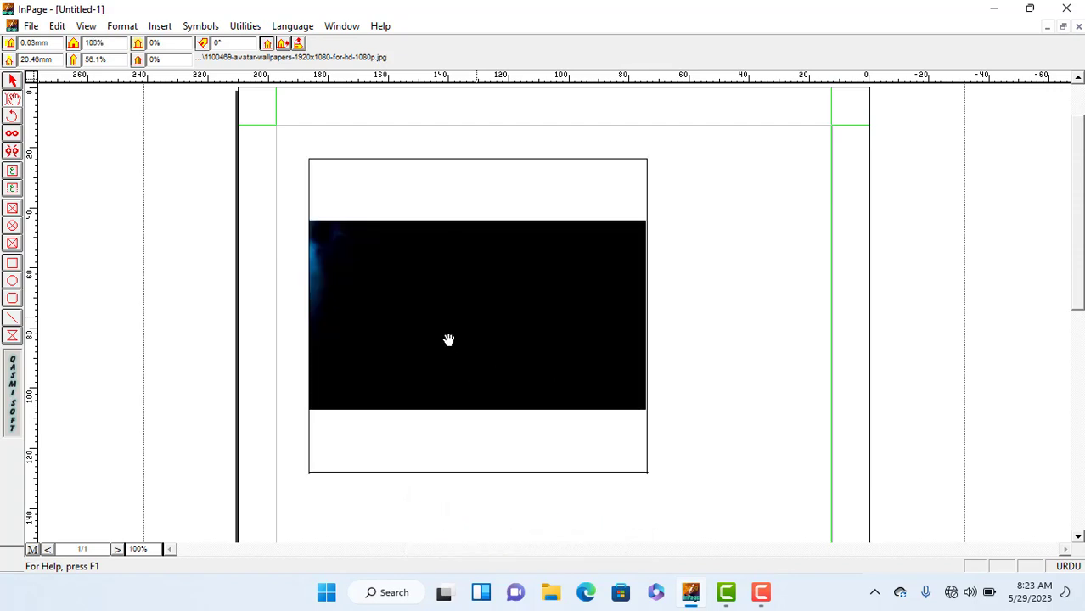
{"action": "left_click_drag", "start_coordinate": [448, 339], "coordinate": [691, 339]}
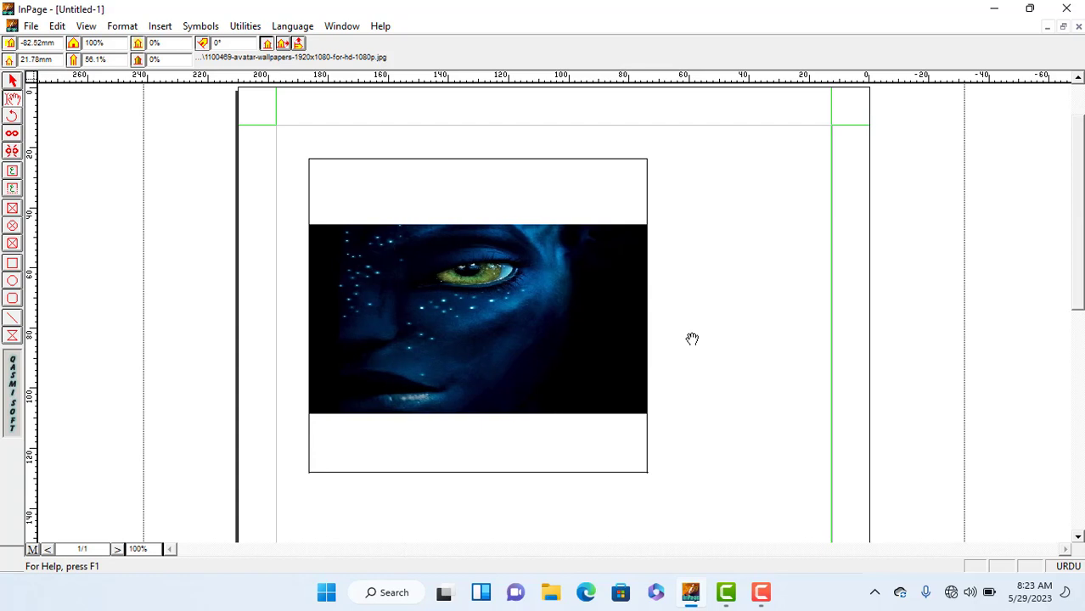
Set the picture's horizontal scaling to 56% and move it to about -0.2 mm horizontally and 23.9 mm vertically in its frame
{"action": "double_click", "coordinate": [117, 43]}
{"action": "key", "text": "Return"}
{"action": "left_click_drag", "start_coordinate": [640, 334], "coordinate": [366, 337]}
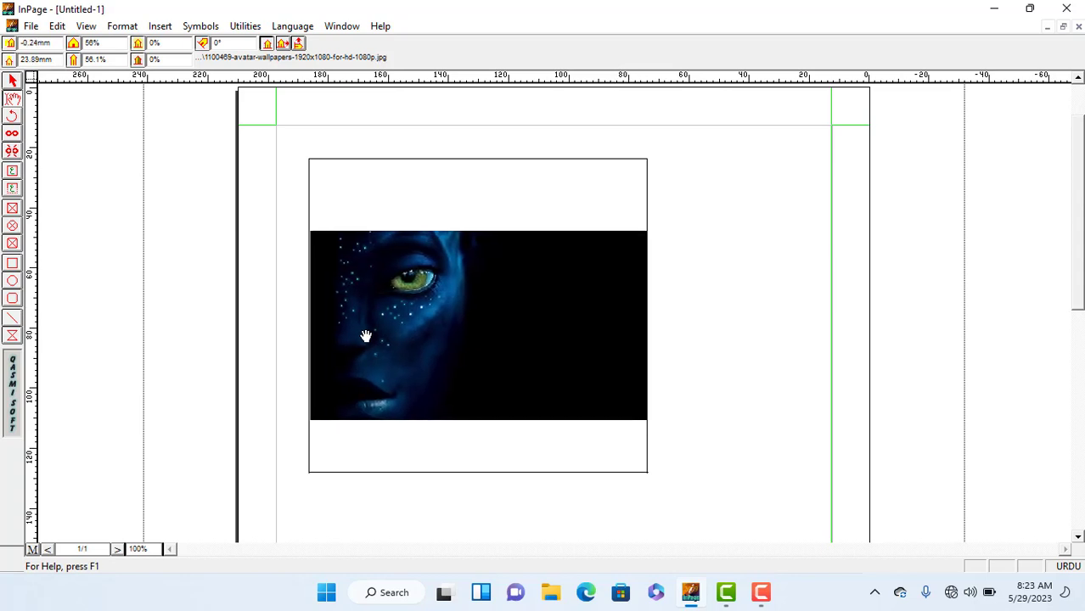
Set the picture's vertical scaling to 100% and move it to about 1.4 mm horizontally and -3.6 mm vertically in its frame
{"action": "double_click", "coordinate": [98, 59]}
{"action": "key", "text": "Return"}
{"action": "mouse_move", "coordinate": [455, 232]}
{"action": "left_mouse_down"}
{"action": "mouse_move", "coordinate": [453, 218]}
{"action": "mouse_move", "coordinate": [457, 245]}
{"action": "left_mouse_up"}
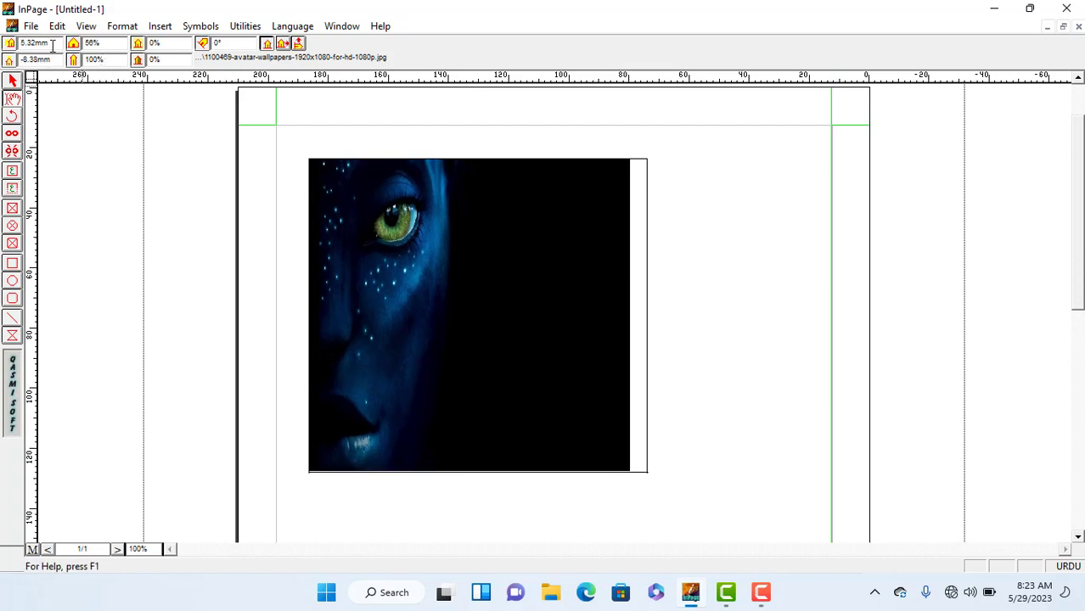
{"action": "left_click_drag", "start_coordinate": [387, 234], "coordinate": [387, 257]}
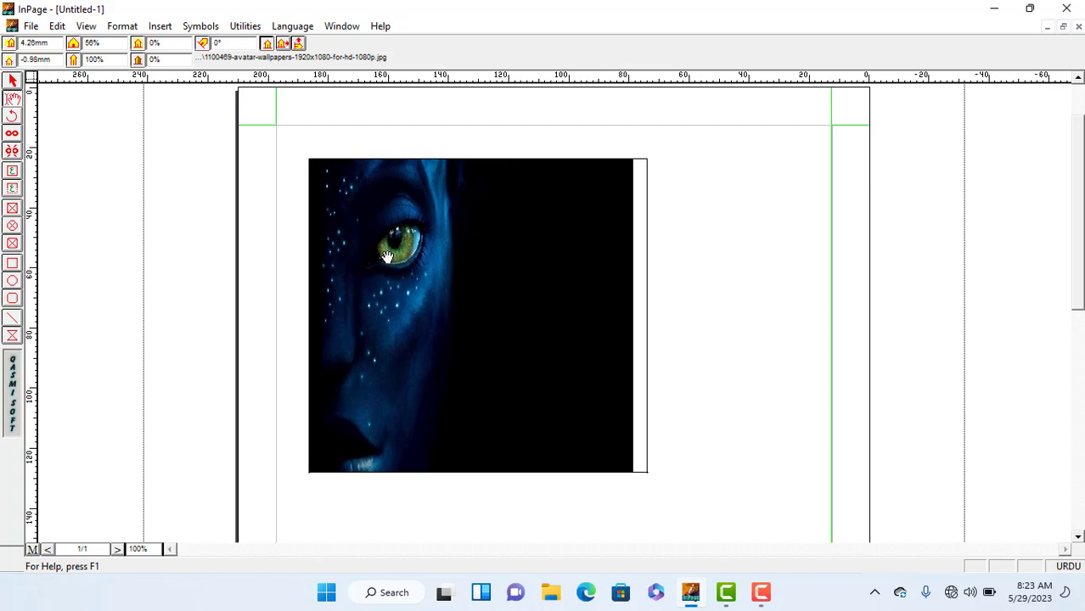
{"action": "mouse_move", "coordinate": [339, 213]}
{"action": "left_mouse_down"}
{"action": "mouse_move", "coordinate": [402, 245]}
{"action": "mouse_move", "coordinate": [347, 207]}
{"action": "left_mouse_up"}
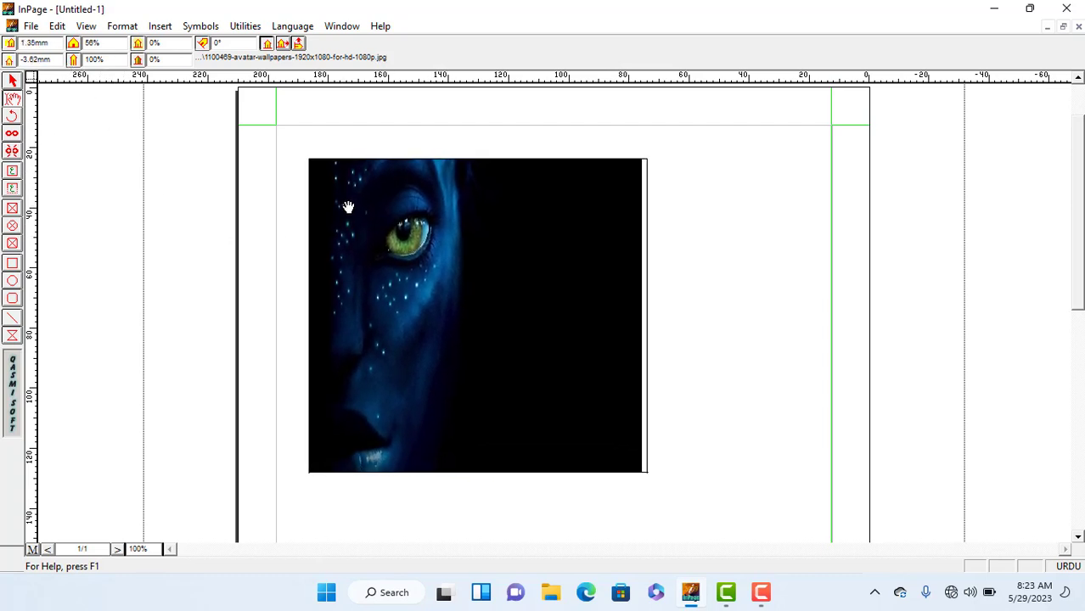
Change the picture frame's shape to an ellipse and a rounded rectangle, and return it to a plain rectangle
{"action": "left_click", "coordinate": [12, 81]}
{"action": "left_click", "coordinate": [361, 244]}
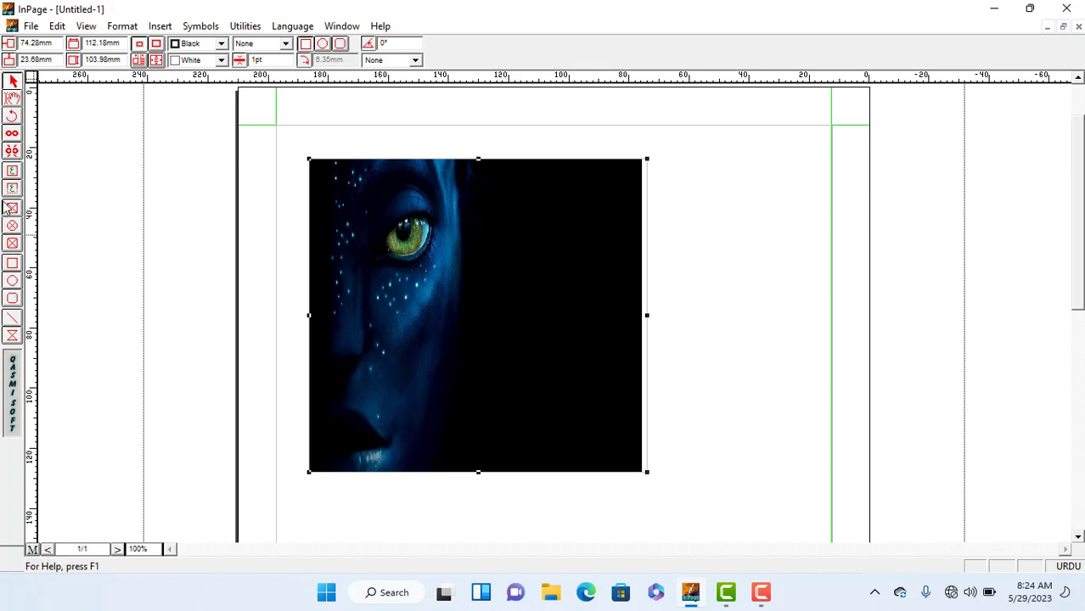
{"action": "left_click", "coordinate": [322, 44]}
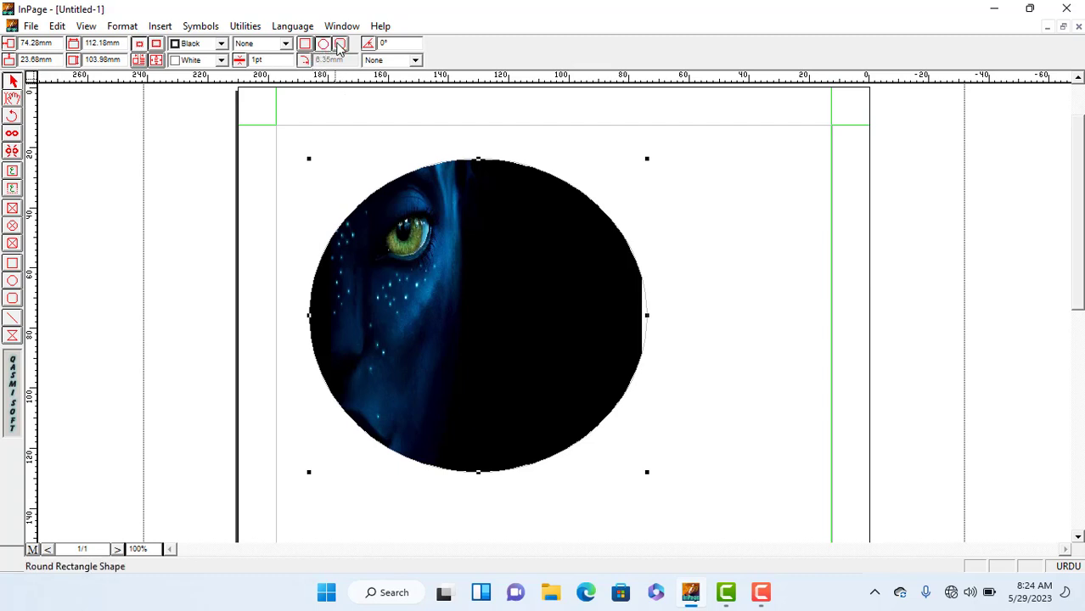
{"action": "left_click", "coordinate": [341, 43]}
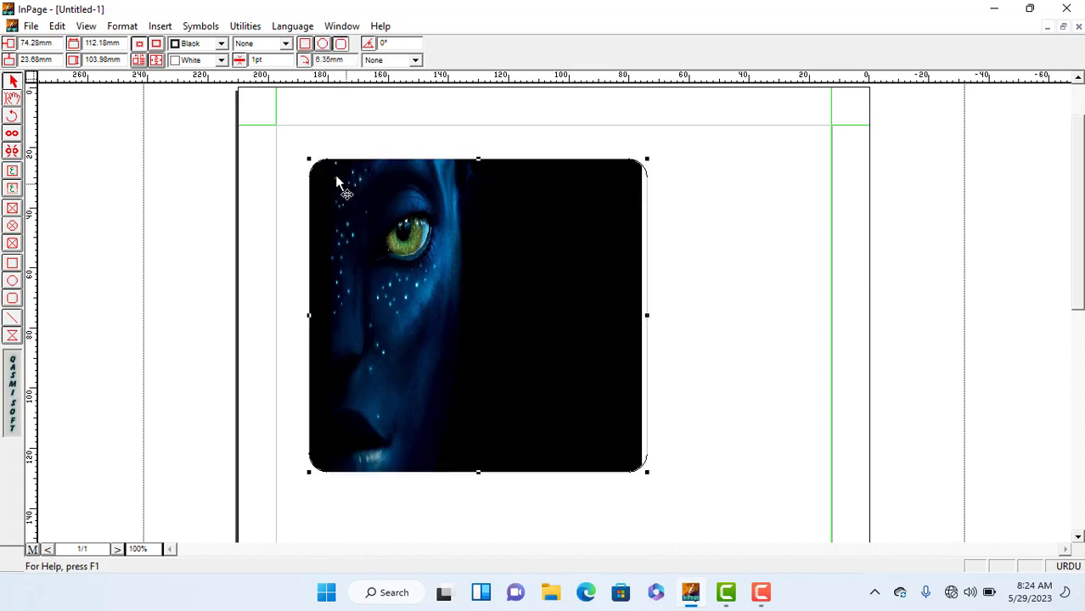
{"action": "left_click", "coordinate": [305, 43]}
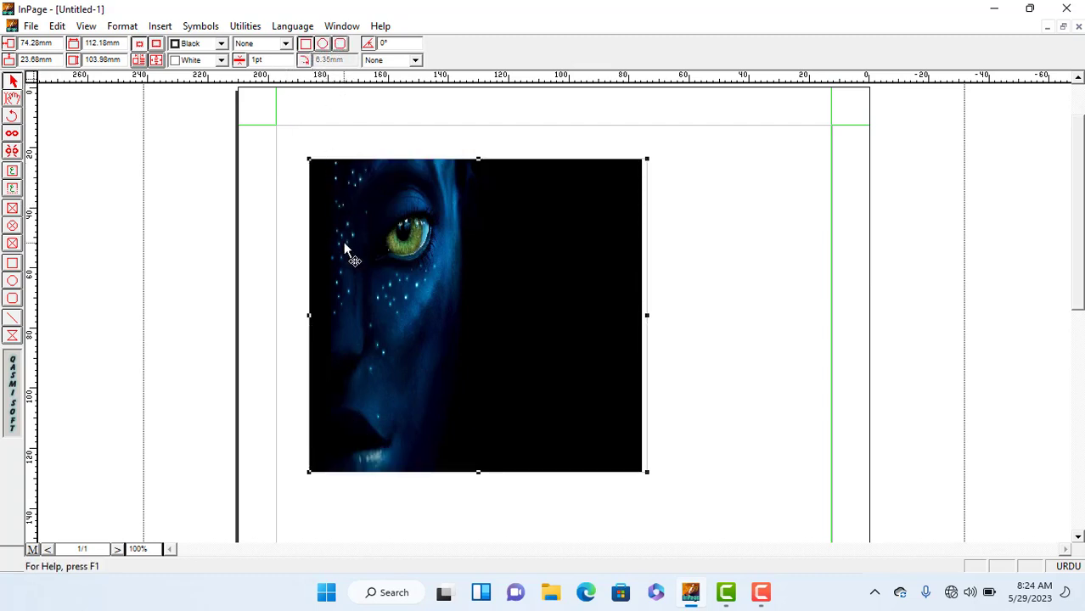
Delete the rectangular picture frame together with its picture
{"action": "key", "text": "Delete"}
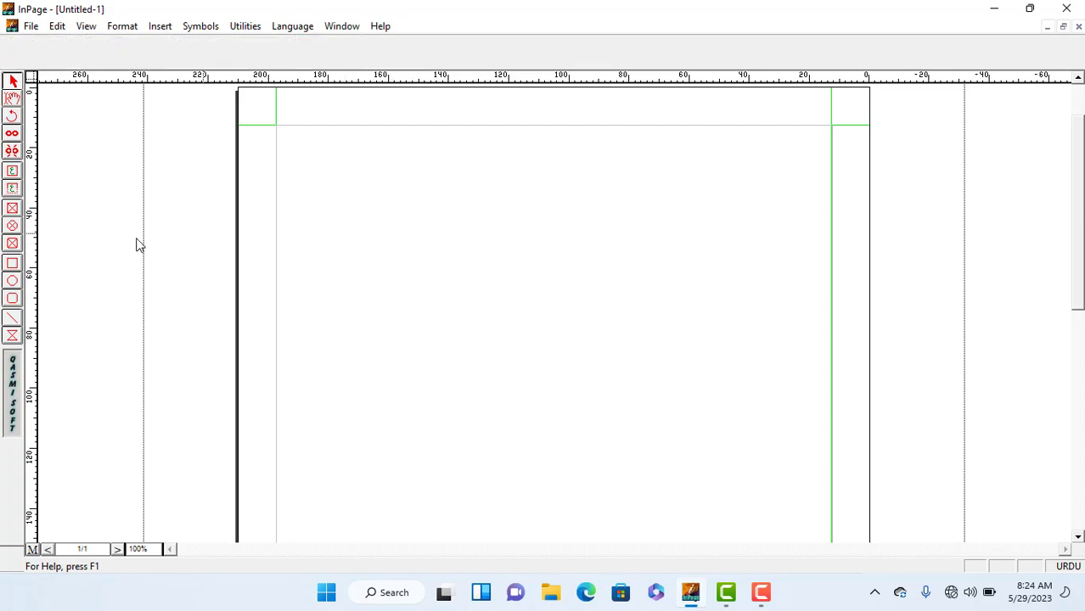
{"action": "left_click", "coordinate": [10, 281]}
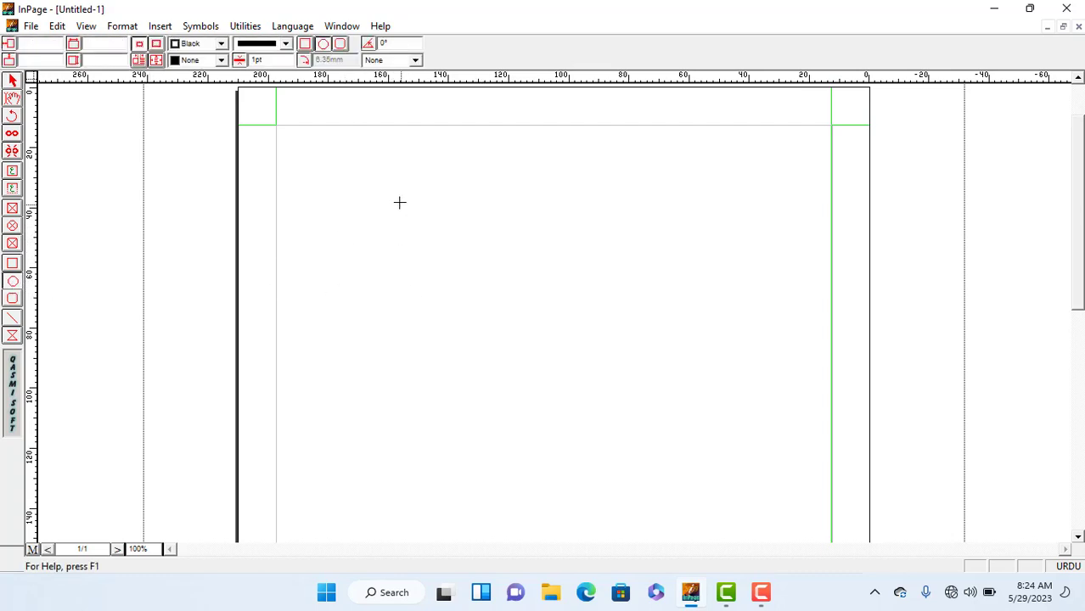
{"action": "mouse_move", "coordinate": [400, 202]}
{"action": "left_mouse_down"}
{"action": "mouse_move", "coordinate": [573, 383]}
{"action": "mouse_move", "coordinate": [680, 459]}
{"action": "left_mouse_up"}
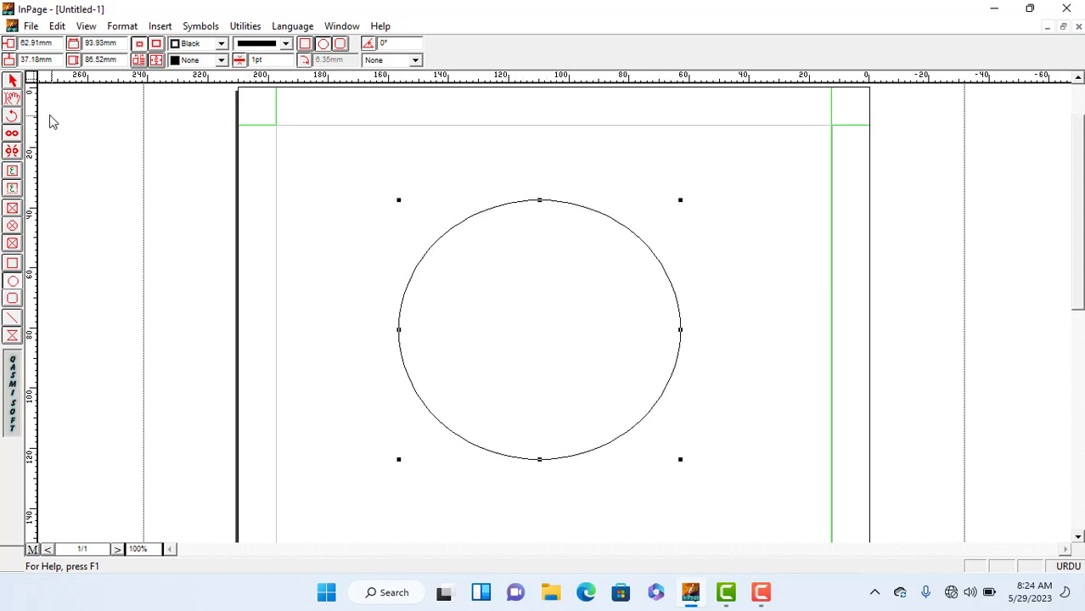
{"action": "key", "text": "Delete"}
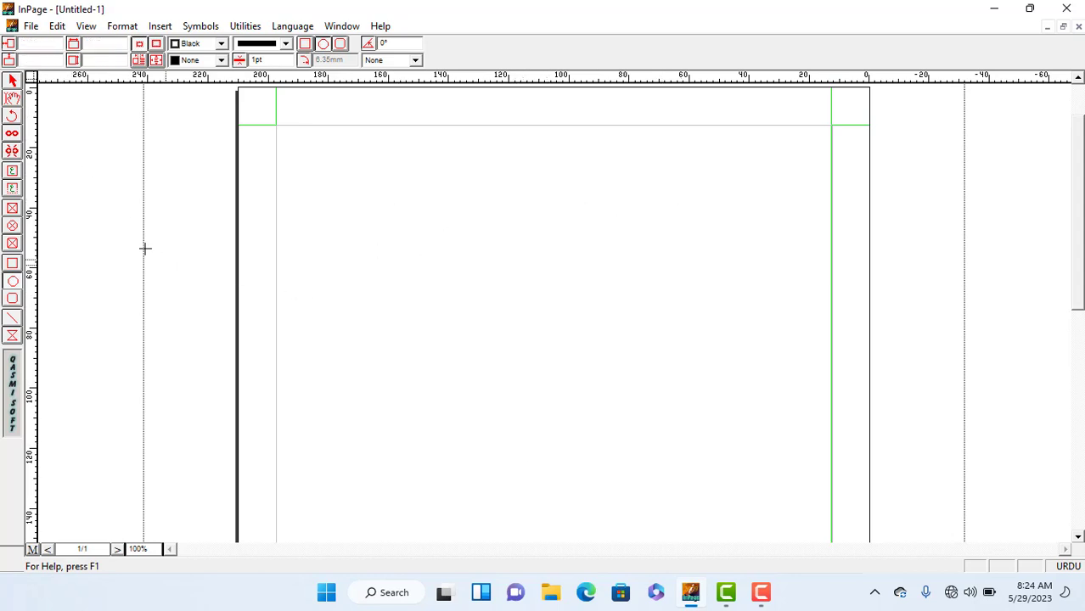
Draw an elliptical picture frame about 100 mm wide and 93 mm high near the middle of the page
{"action": "left_click", "coordinate": [12, 281]}
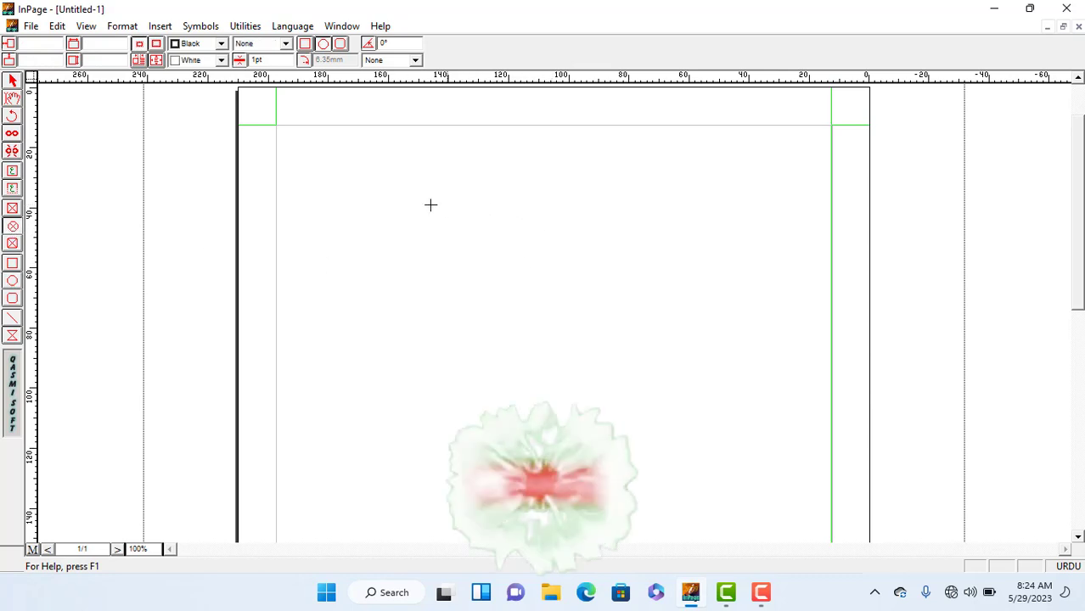
{"action": "left_click_drag", "start_coordinate": [412, 193], "coordinate": [714, 473]}
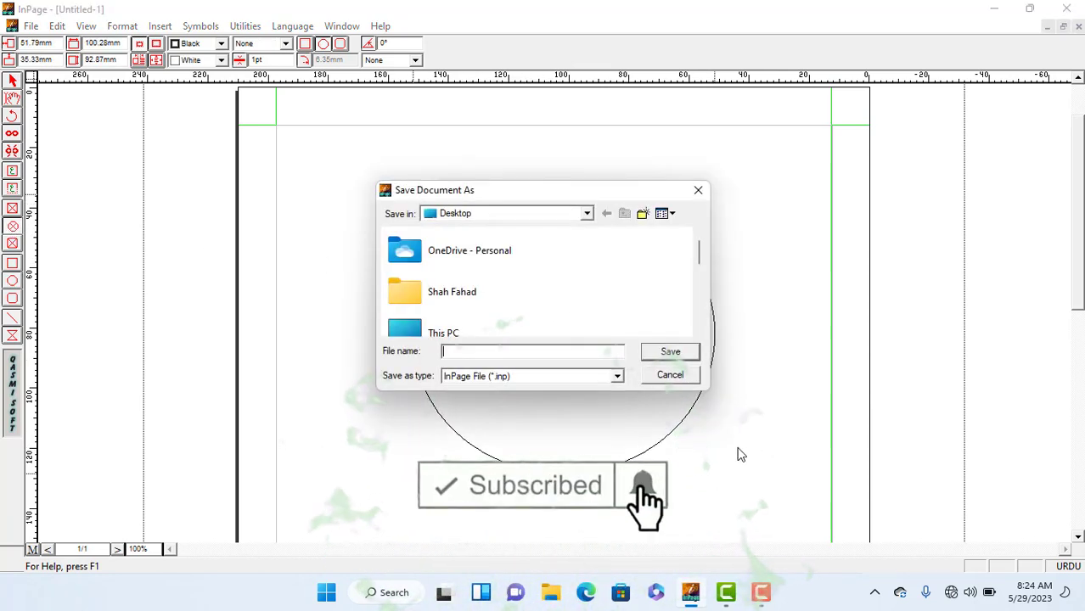
Shrink the elliptical picture frame to about 87 mm wide and 82 mm high and import the picture OIP (2) into it
{"action": "left_click", "coordinate": [698, 191]}
{"action": "left_click_drag", "start_coordinate": [604, 338], "coordinate": [676, 441]}
{"action": "double_click", "coordinate": [549, 321]}
{"action": "scroll", "coordinate": [530, 284], "scroll_direction": "down", "scroll_amount": 5}
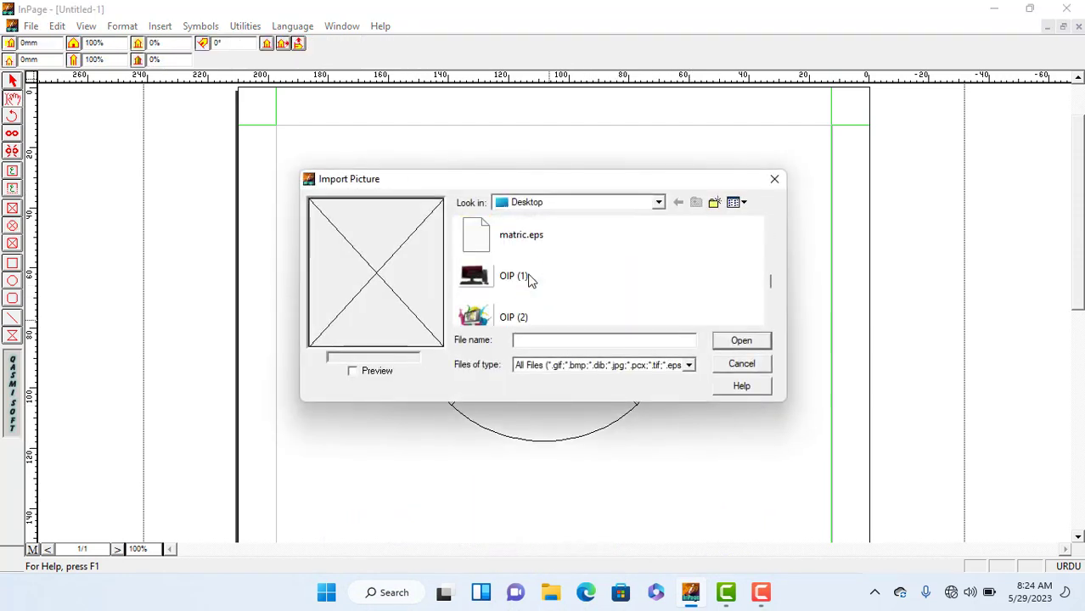
{"action": "left_click", "coordinate": [477, 331]}
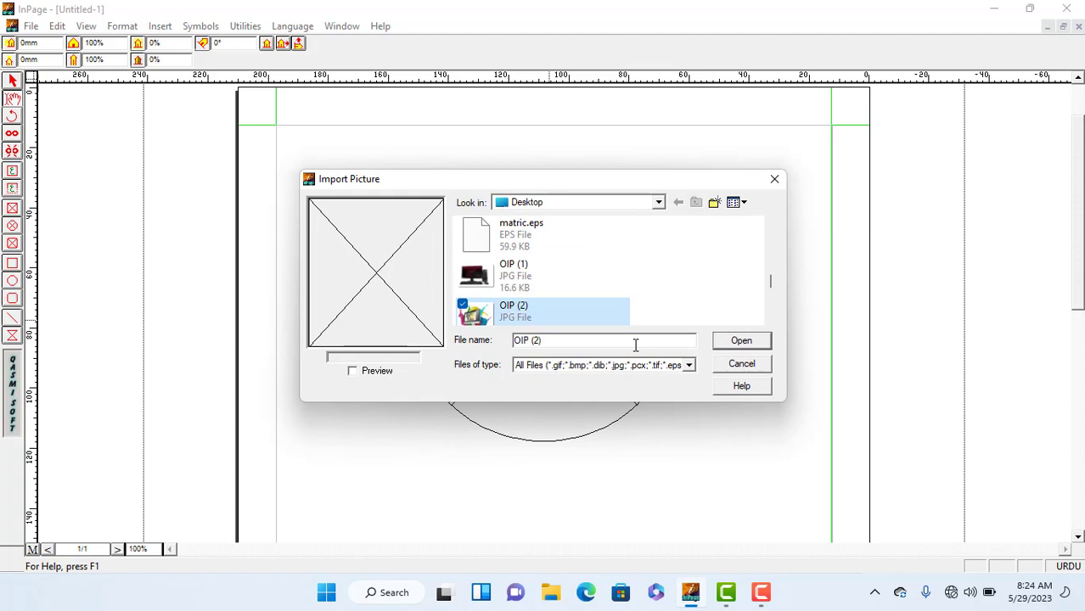
{"action": "left_click", "coordinate": [758, 344]}
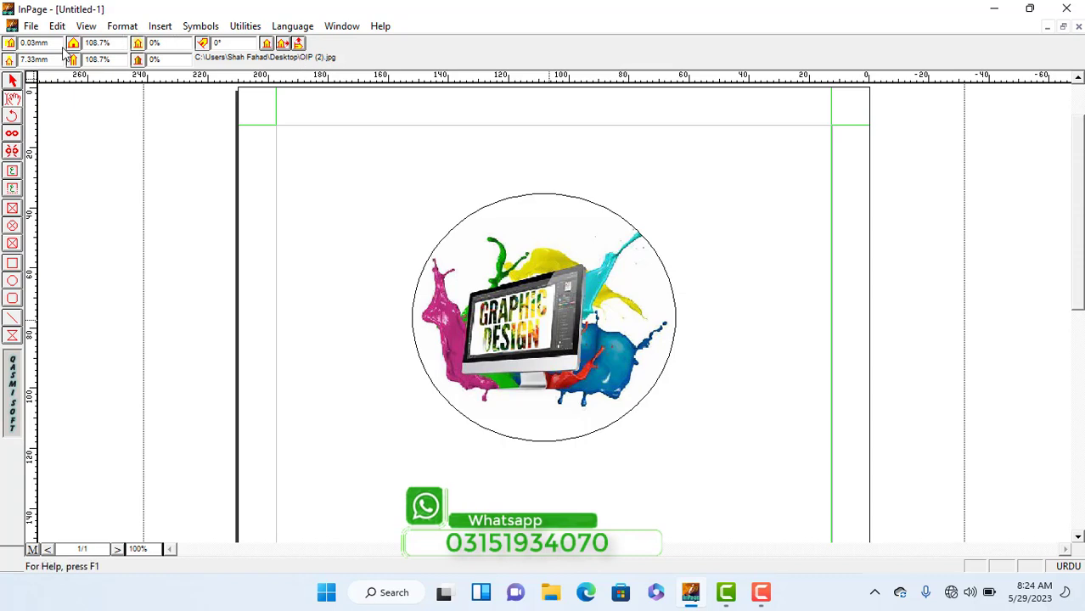
Delete the elliptical picture frame together with its picture
{"action": "left_click", "coordinate": [12, 81]}
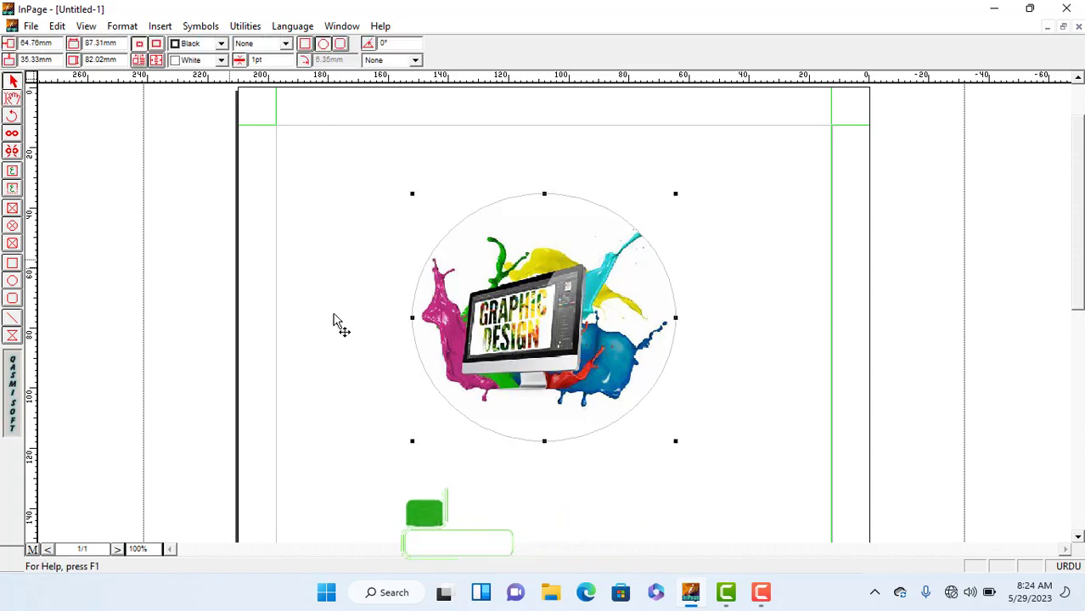
{"action": "key", "text": "Delete"}
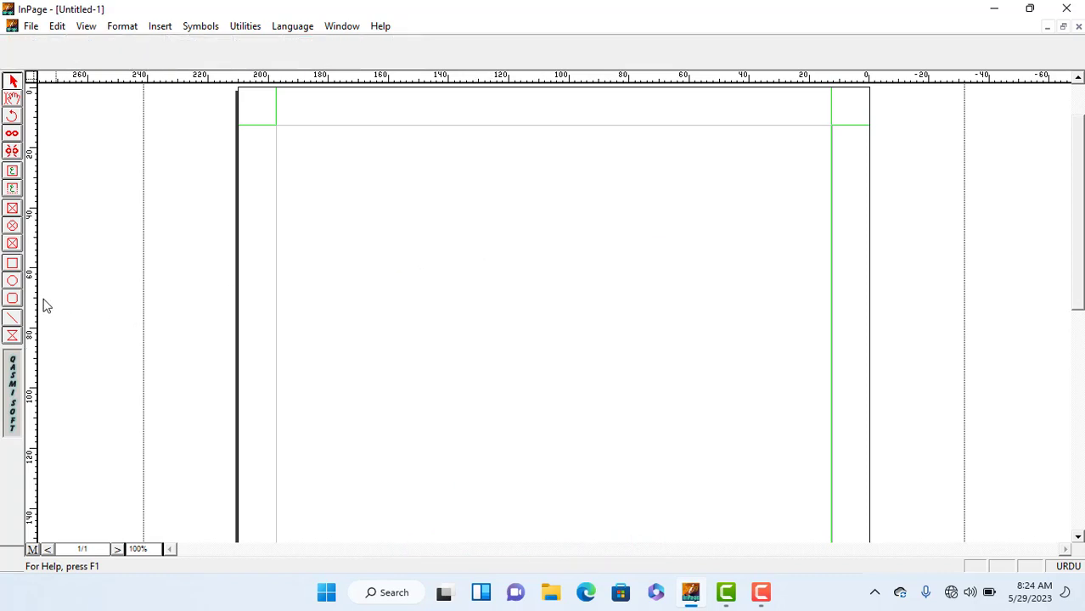
Draw a rounded rectangle about 101 mm wide and 90 mm high near the middle of the page and delete it
{"action": "left_click", "coordinate": [13, 300]}
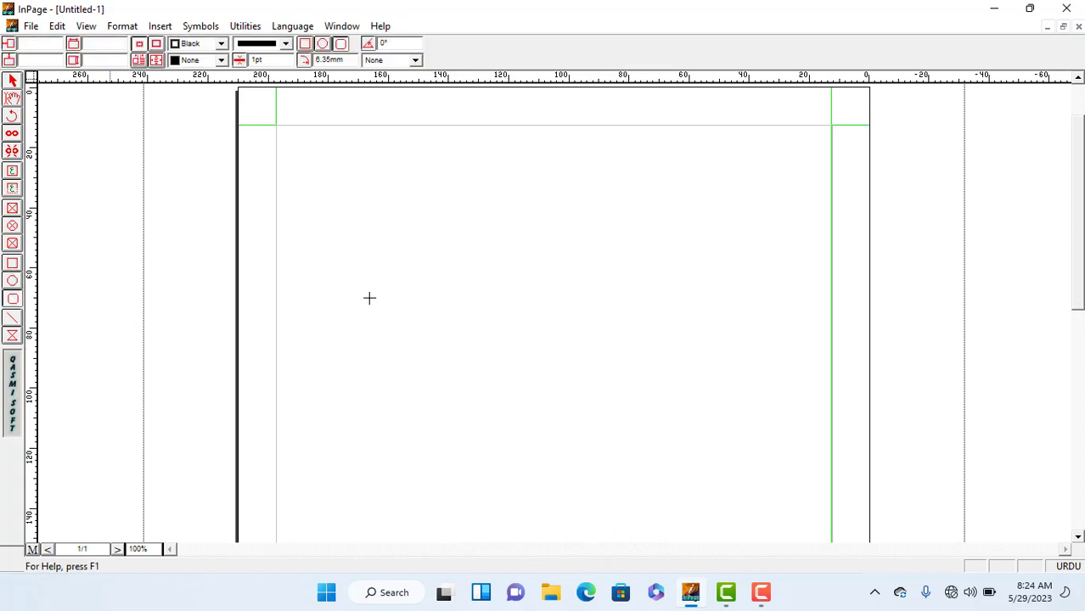
{"action": "left_click_drag", "start_coordinate": [382, 199], "coordinate": [687, 470]}
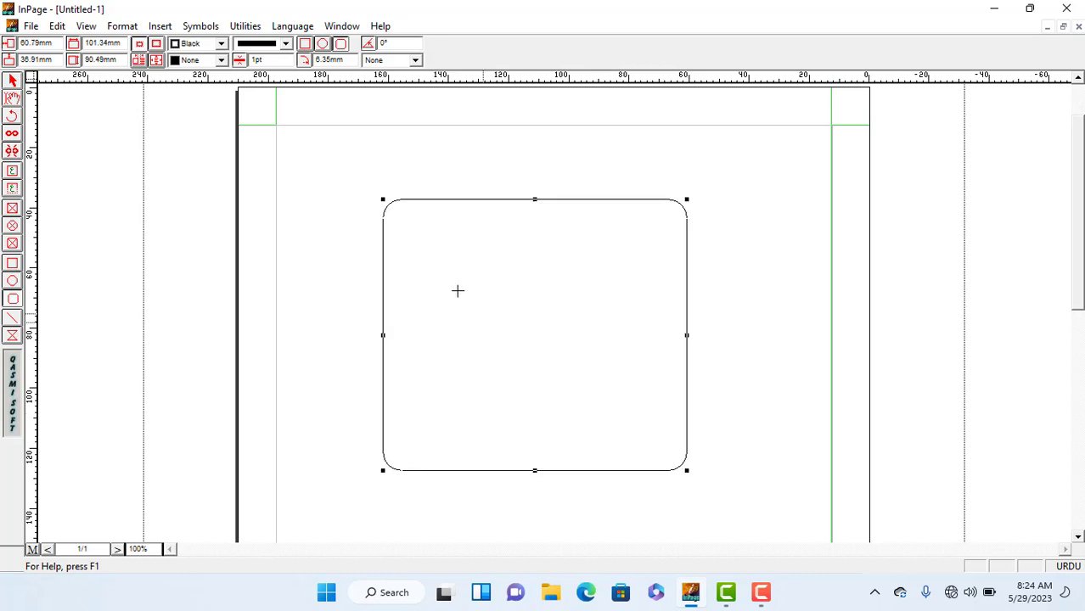
{"action": "key", "text": "Delete"}
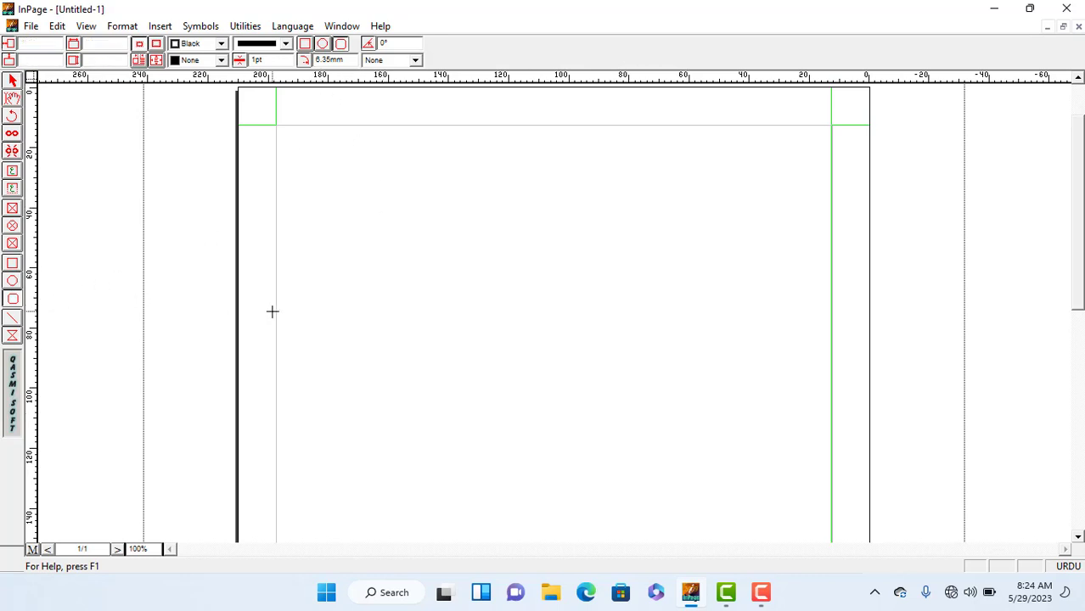
Draw a rounded rectangular picture frame about 113 mm wide and 104 mm high, and delete it
{"action": "left_click", "coordinate": [12, 243]}
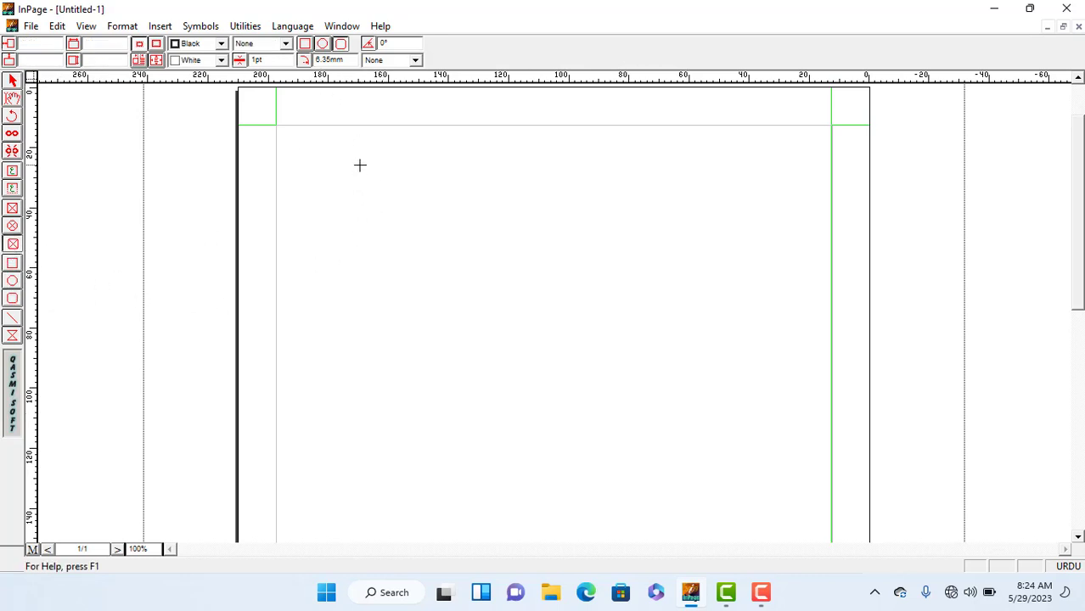
{"action": "left_click_drag", "start_coordinate": [360, 165], "coordinate": [701, 476]}
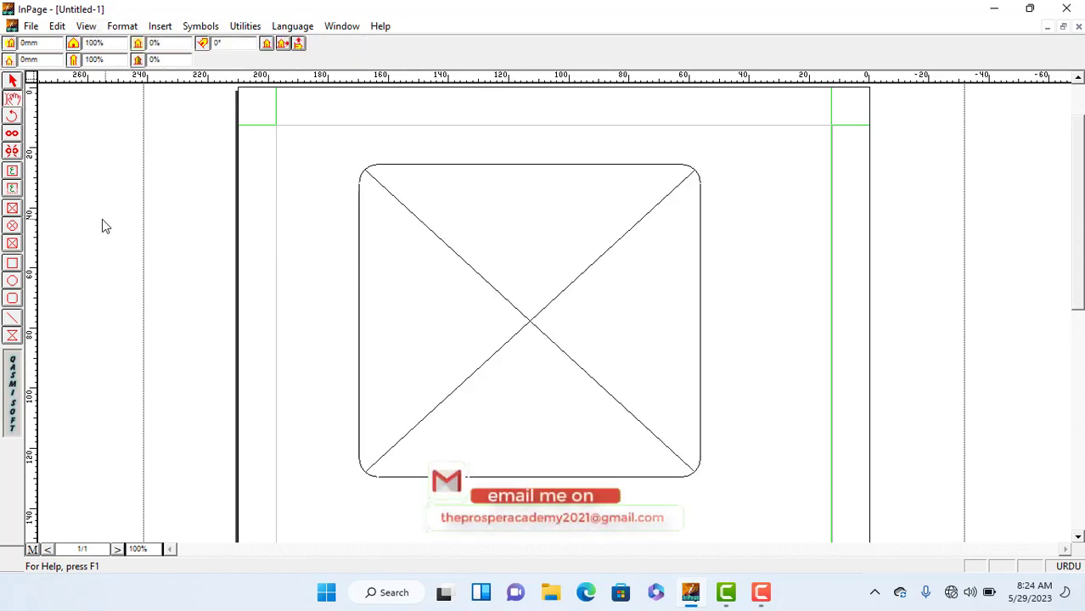
{"action": "left_click", "coordinate": [13, 79]}
{"action": "left_click", "coordinate": [433, 240]}
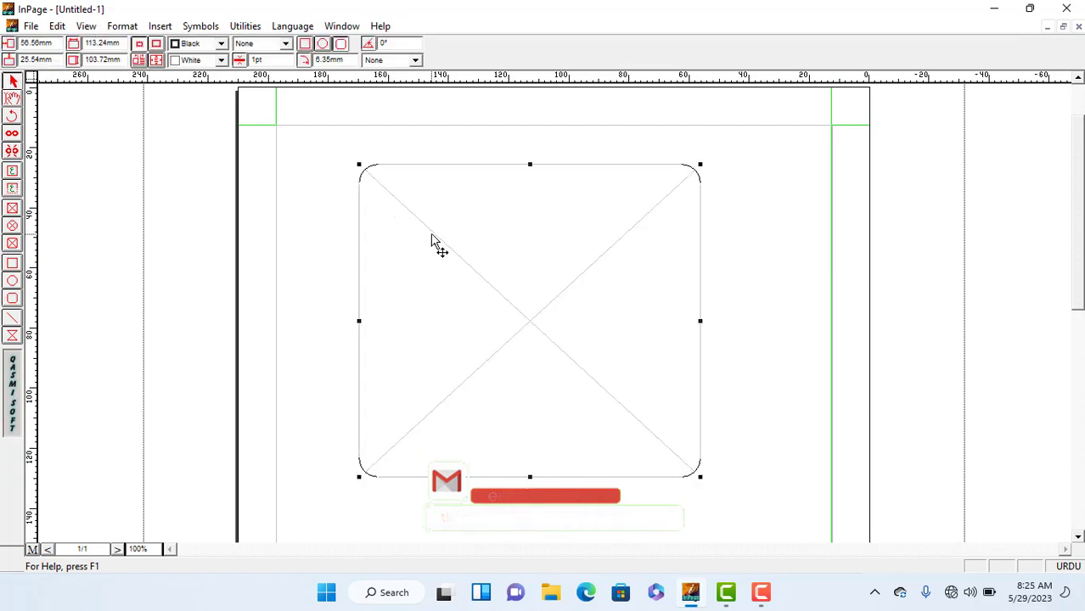
{"action": "key", "text": "Delete"}
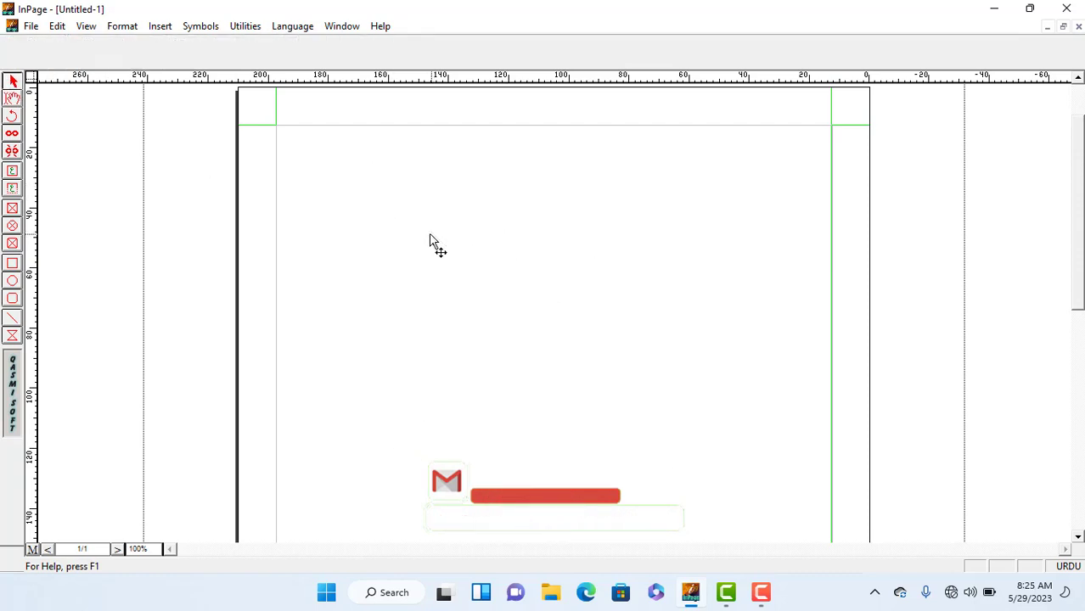
Draw a plain rectangle about 106 mm wide and 101 mm high near the middle of the page
{"action": "left_click", "coordinate": [12, 265]}
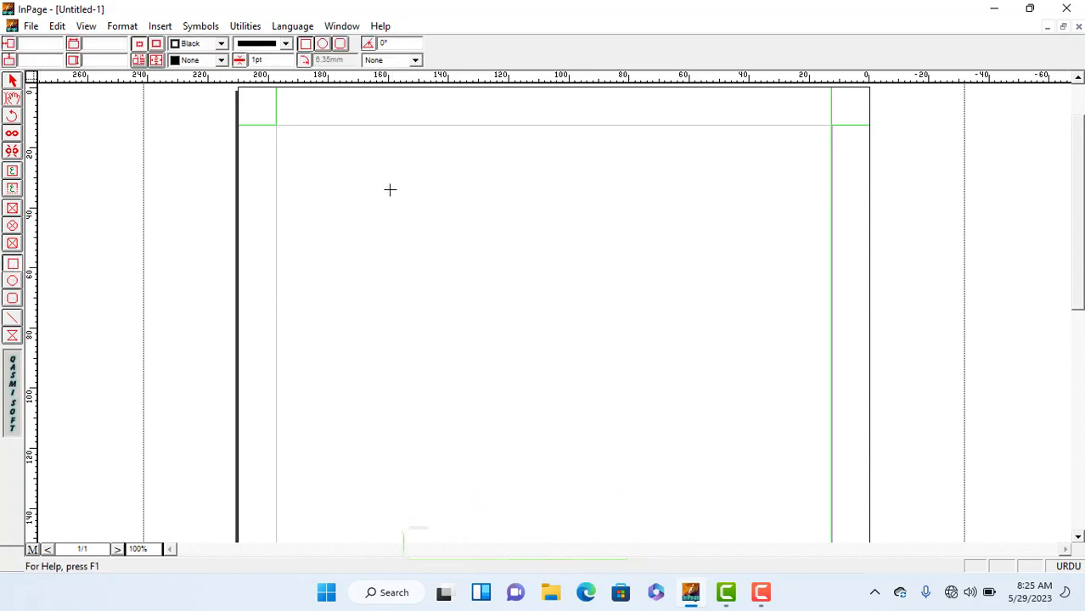
{"action": "left_click_drag", "start_coordinate": [374, 168], "coordinate": [692, 472]}
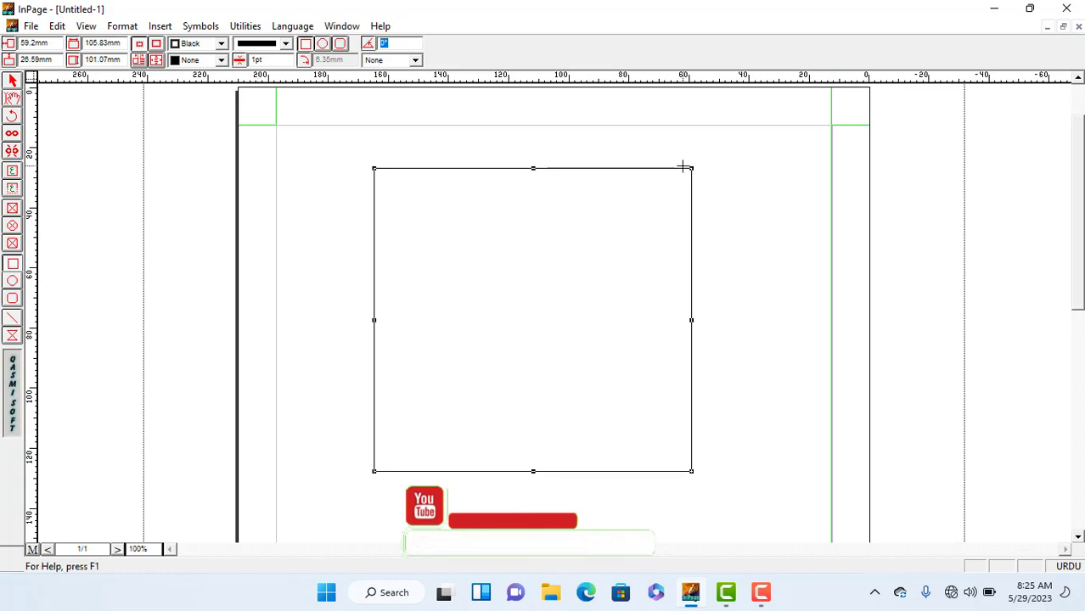
Rotate the rectangle to 5° and 15°, and return its rotation angle to 0°
{"action": "type", "text": "5"}
{"action": "key", "text": "Return"}
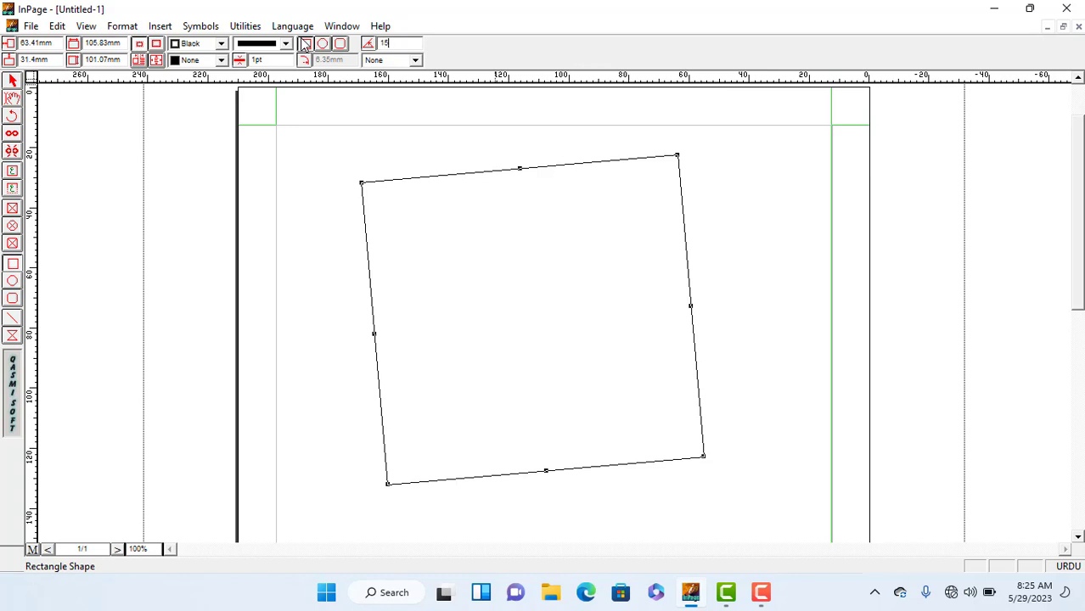
{"action": "key", "text": "Return"}
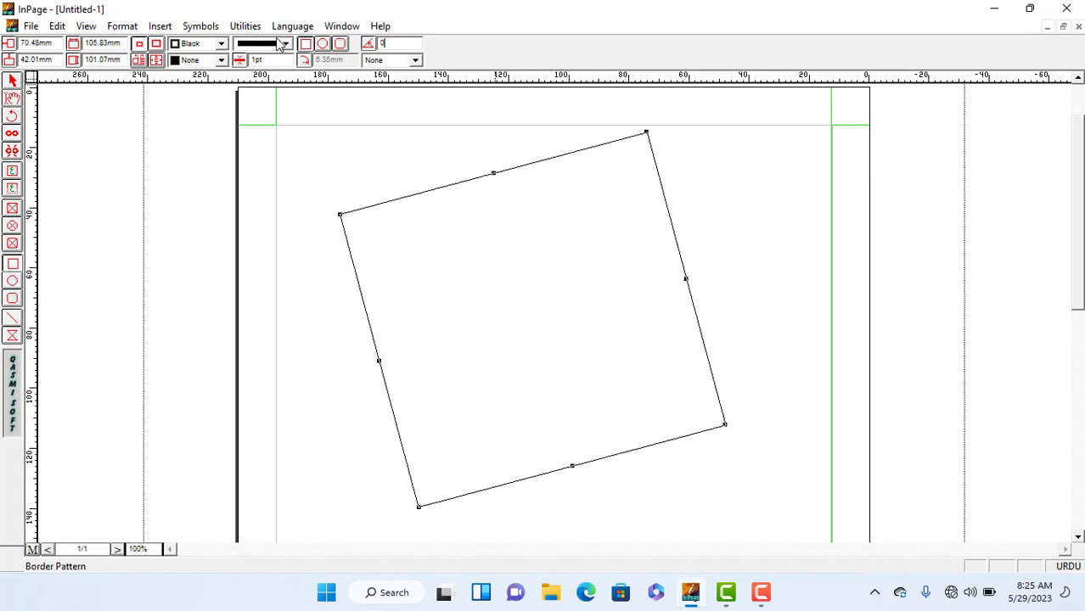
{"action": "key", "text": "Return"}
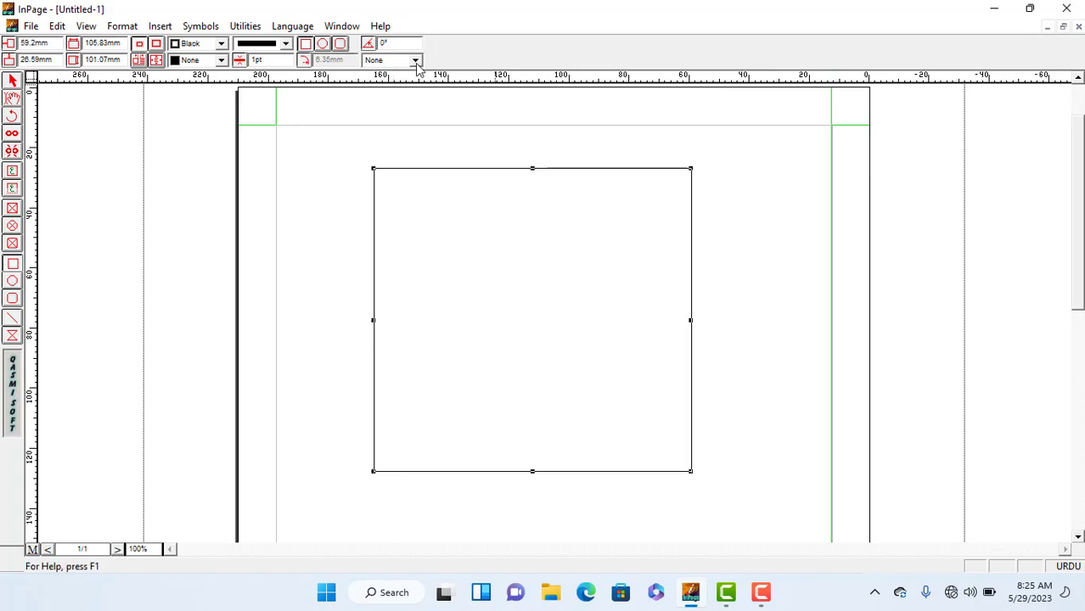
Fill the rectangle with a diagonal hatch and a crosshatch pattern, and set its fill pattern back to None
{"action": "left_click", "coordinate": [415, 59]}
{"action": "left_click", "coordinate": [387, 116]}
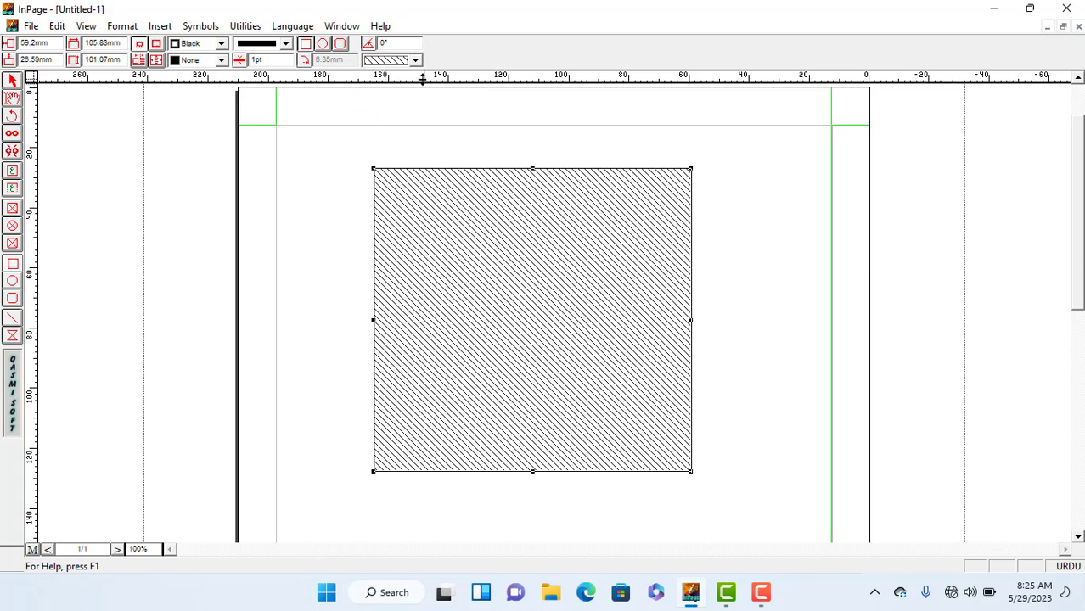
{"action": "left_click", "coordinate": [415, 59]}
{"action": "left_click", "coordinate": [400, 100]}
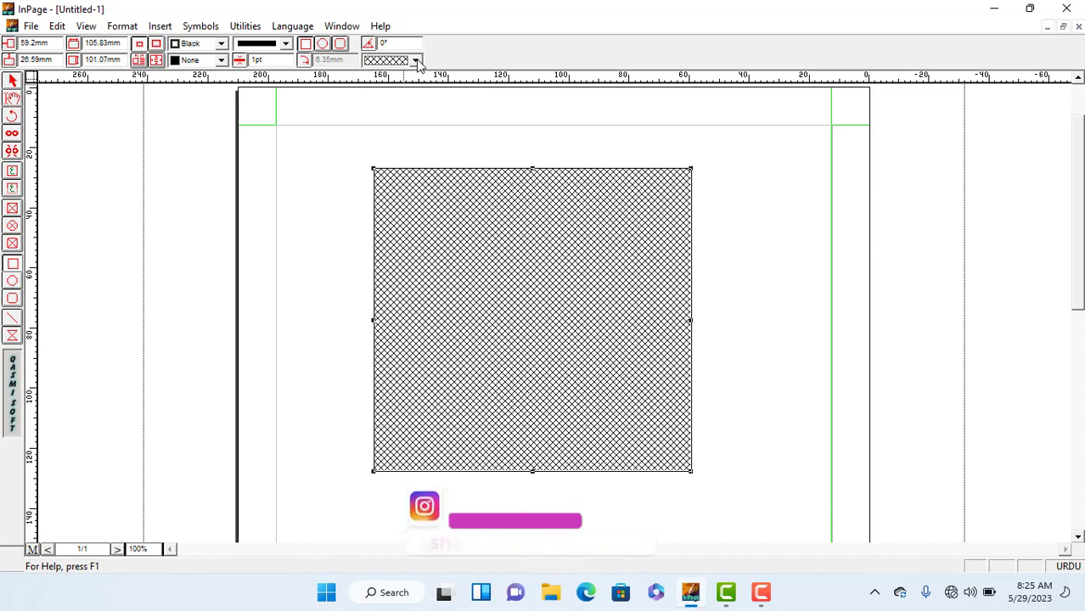
{"action": "left_click", "coordinate": [415, 60]}
{"action": "scroll", "coordinate": [415, 83], "scroll_direction": "up", "scroll_amount": 3}
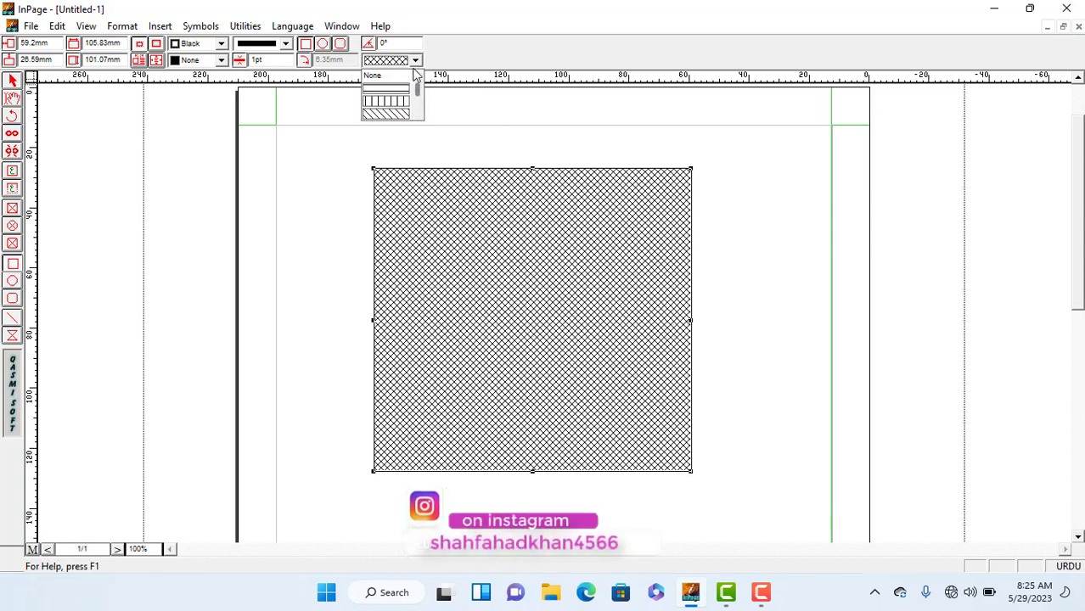
{"action": "left_click", "coordinate": [387, 74]}
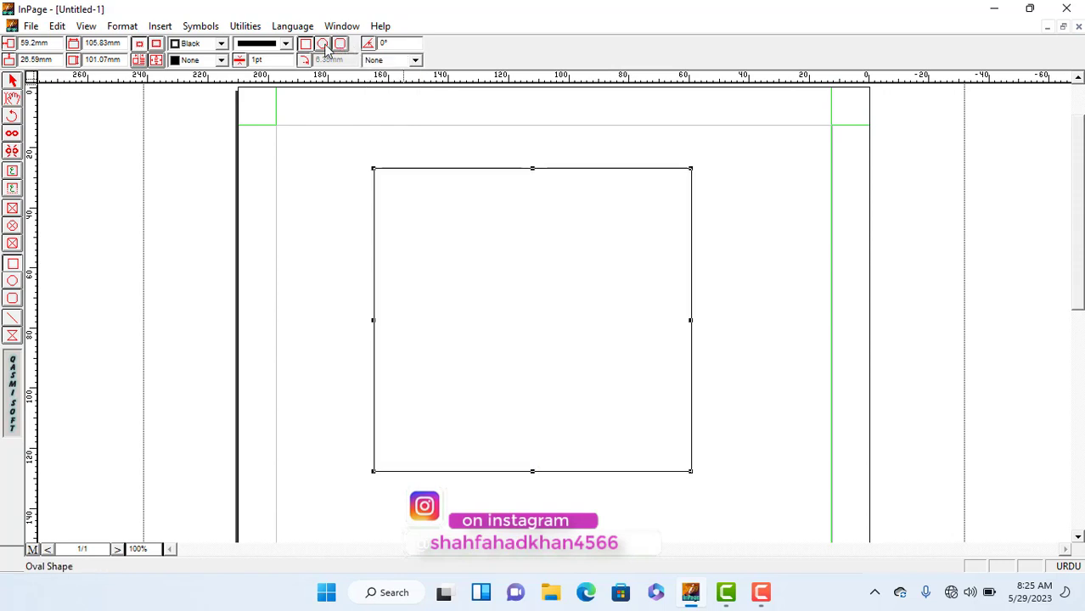
Change the rectangle's shape to an oval and a rounded rectangle, and return it to a plain rectangle
{"action": "left_click", "coordinate": [328, 47]}
{"action": "left_click", "coordinate": [339, 46]}
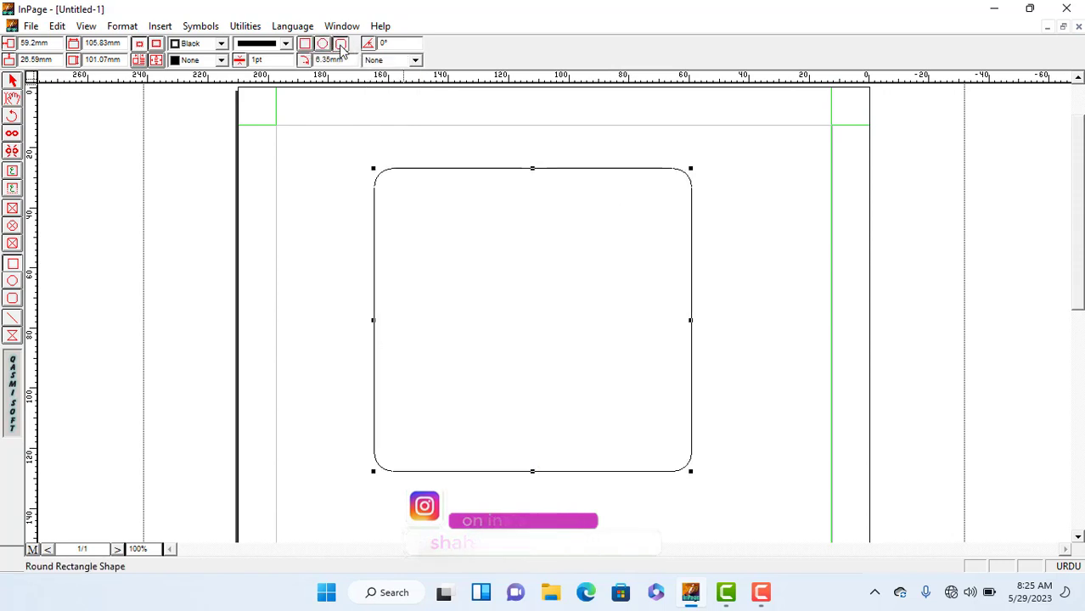
{"action": "left_click", "coordinate": [306, 45]}
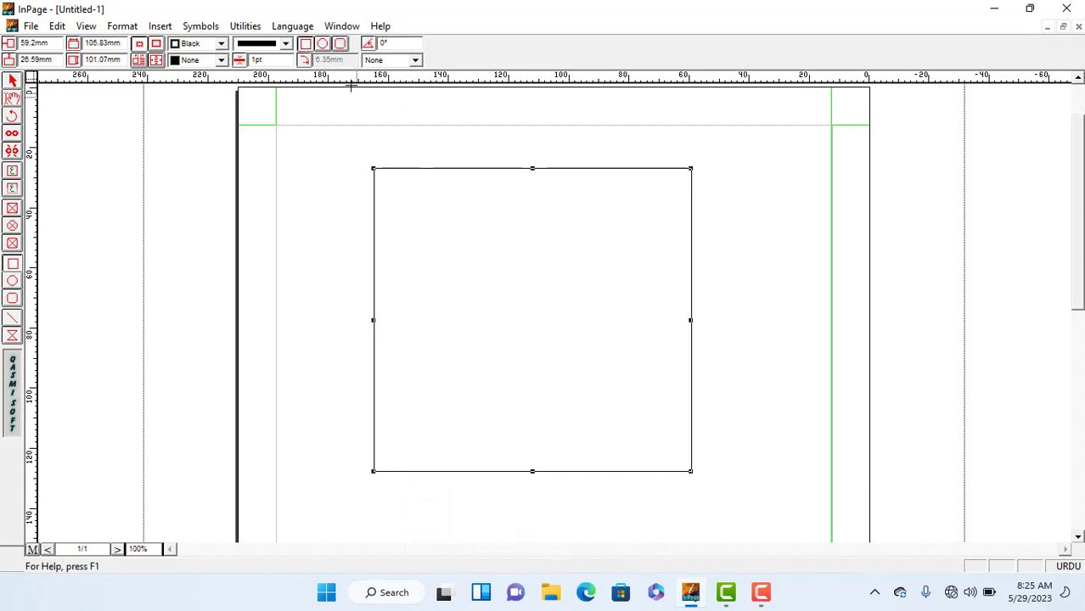
Change the rectangle to a rounded rectangle and set its corner radius to 15 mm
{"action": "left_click", "coordinate": [340, 44]}
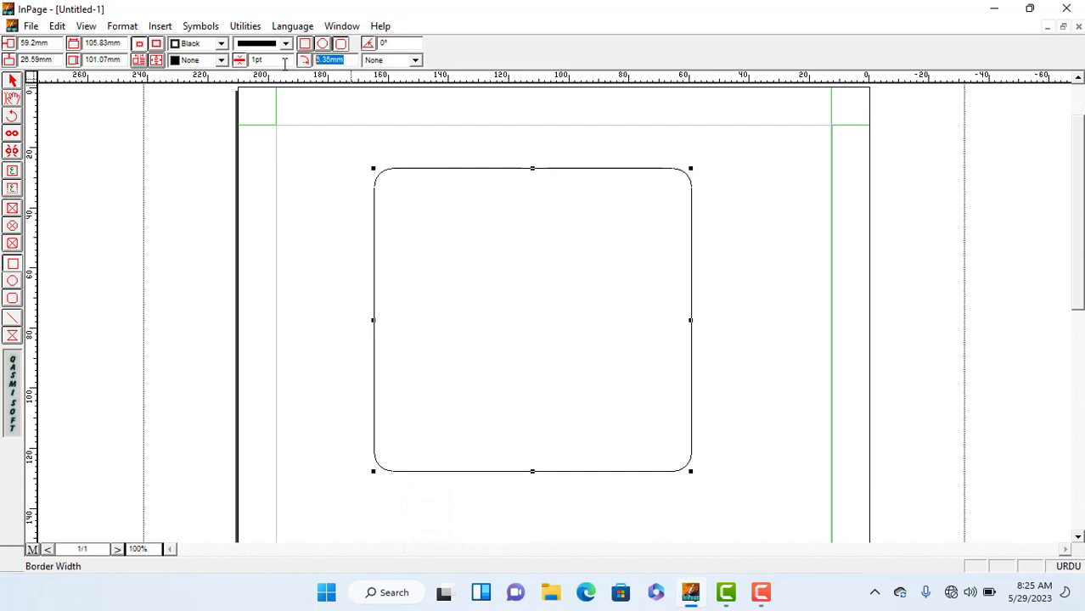
{"action": "left_click", "coordinate": [345, 59]}
{"action": "type", "text": "1"}
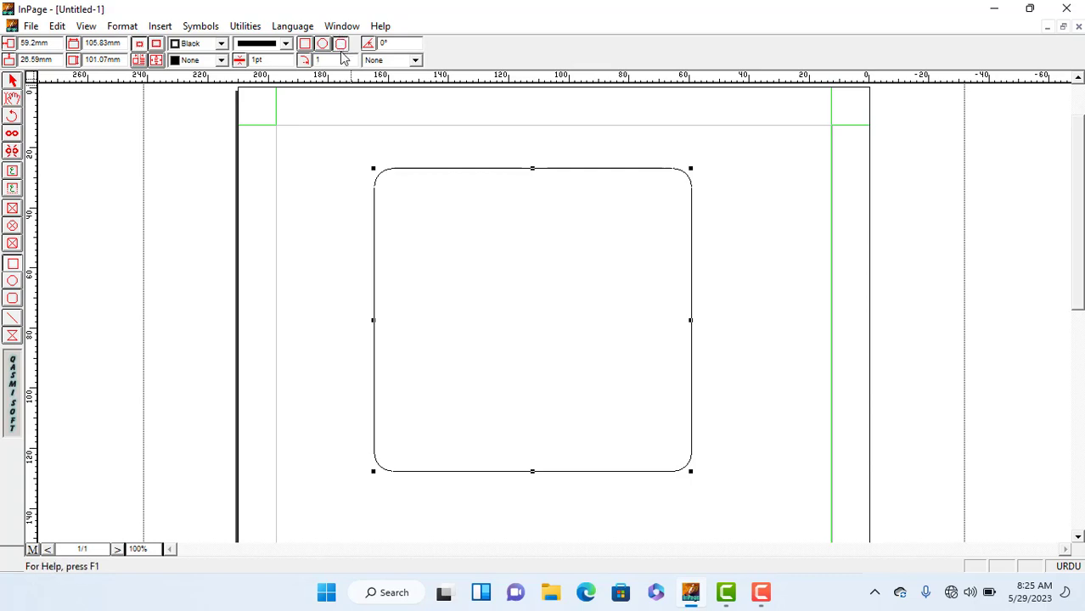
{"action": "type", "text": "5"}
{"action": "key", "text": "Return"}
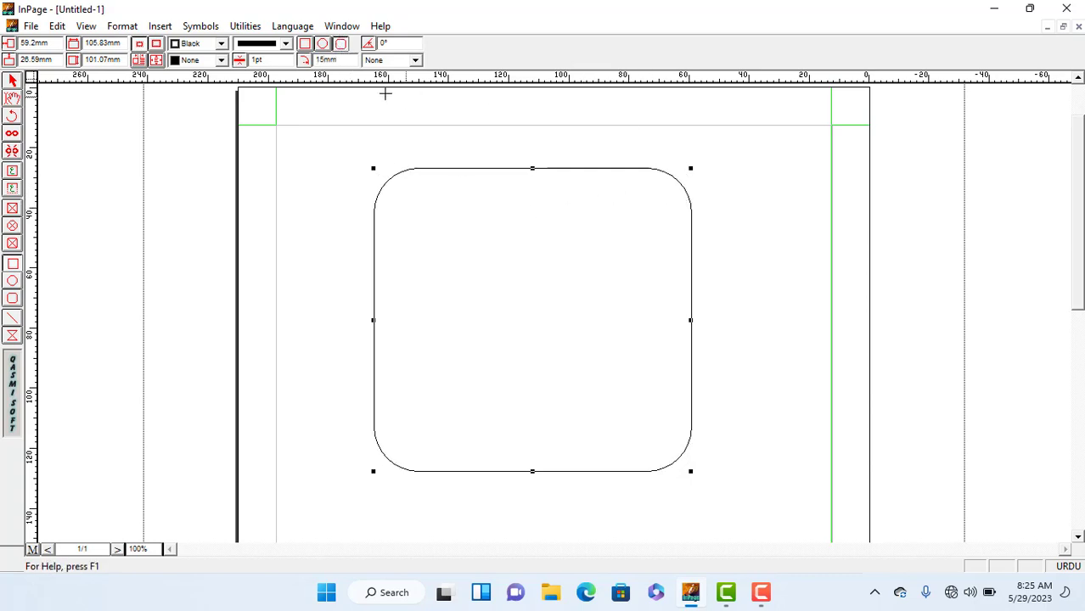
Give the rounded rectangle a dotted border pattern with a border width of 15 pt
{"action": "left_click", "coordinate": [285, 44]}
{"action": "left_click", "coordinate": [267, 75]}
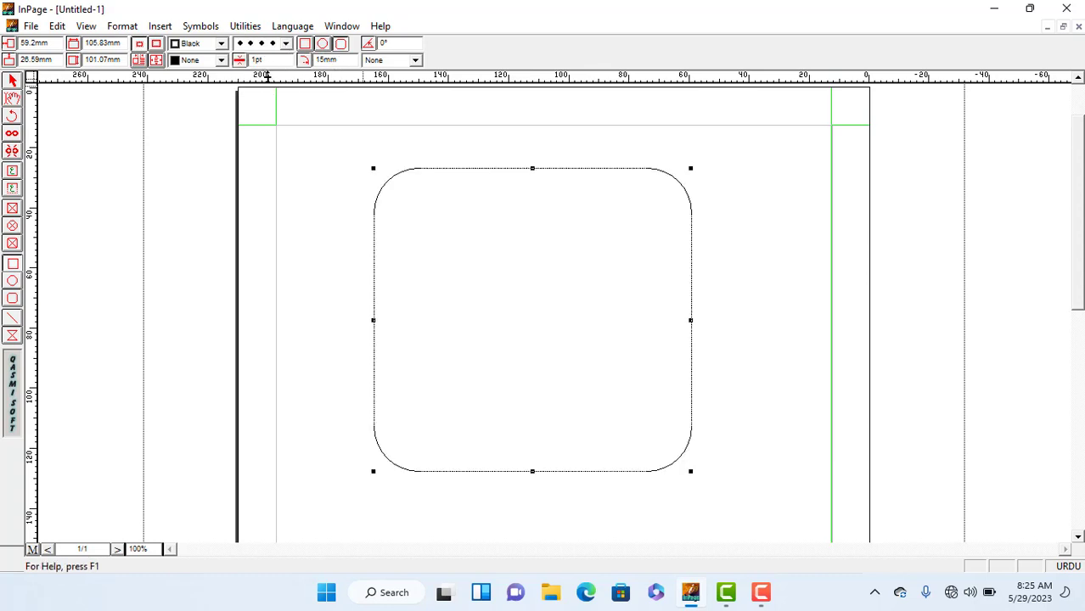
{"action": "type", "text": "15"}
{"action": "key", "text": "Return"}
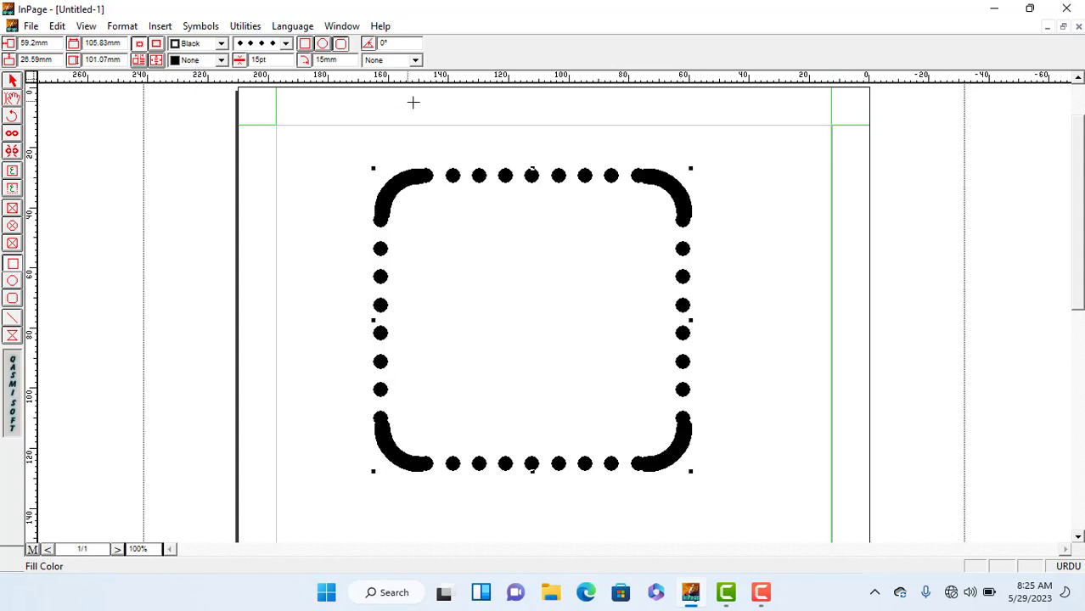
Set the rounded rectangle's fill color to Gray and its border color to Red
{"action": "left_click", "coordinate": [221, 60]}
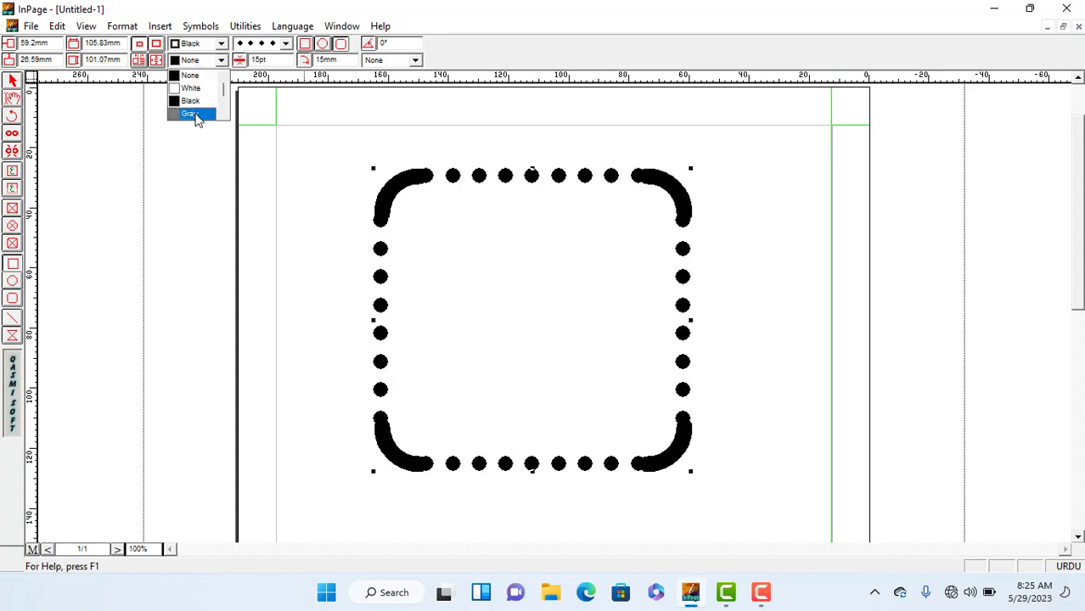
{"action": "left_click", "coordinate": [193, 115]}
{"action": "left_click", "coordinate": [221, 43]}
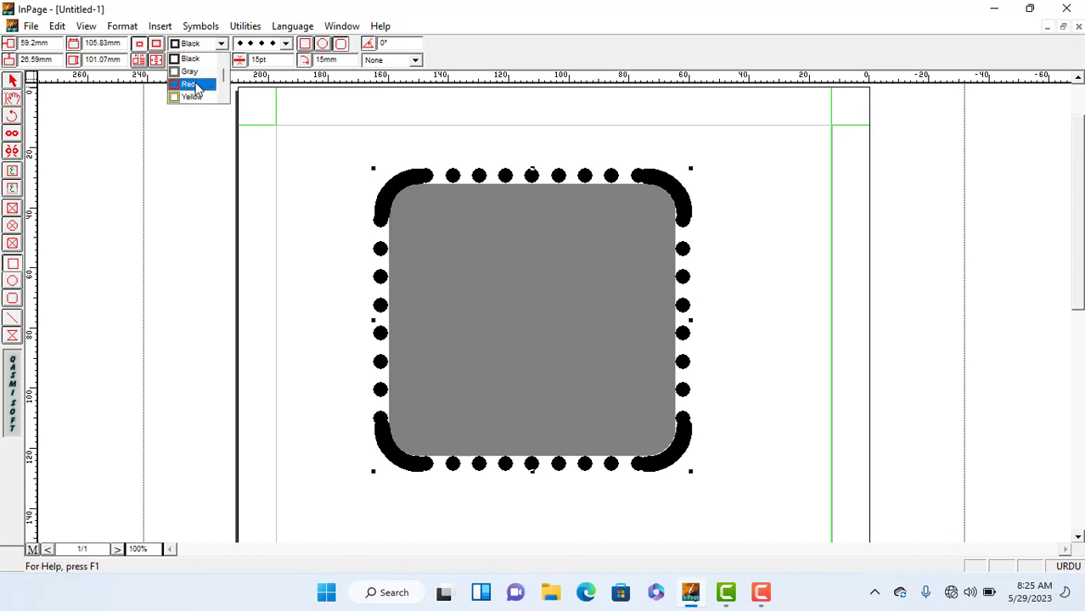
{"action": "left_click", "coordinate": [195, 85]}
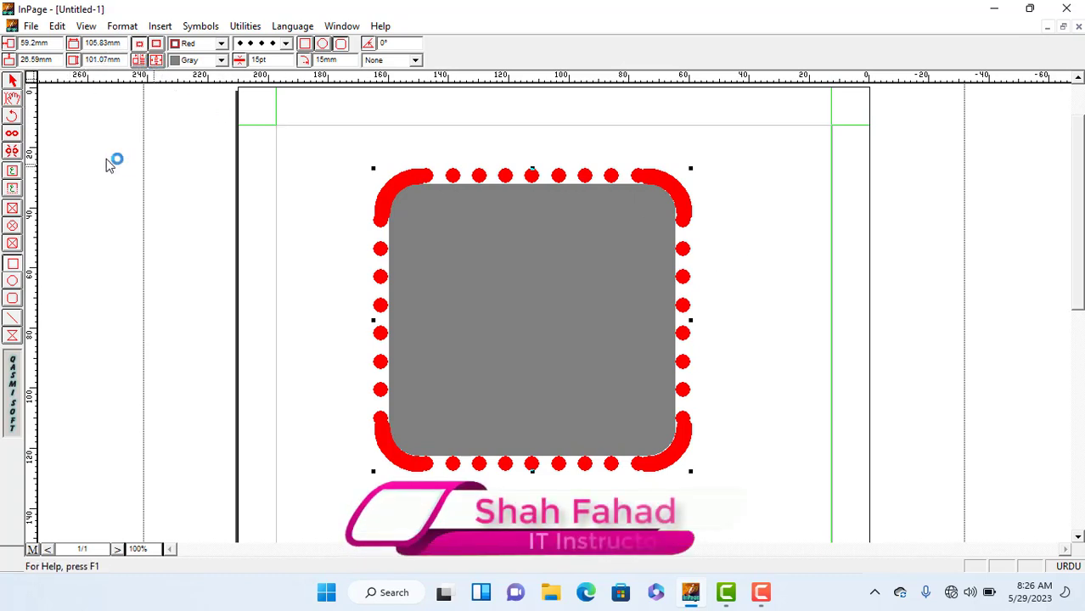
Enter the Urdu text "دی پراسپر اکیڈمی" at the start of the page's main text box
{"action": "left_click", "coordinate": [13, 101]}
{"action": "left_click", "coordinate": [793, 175]}
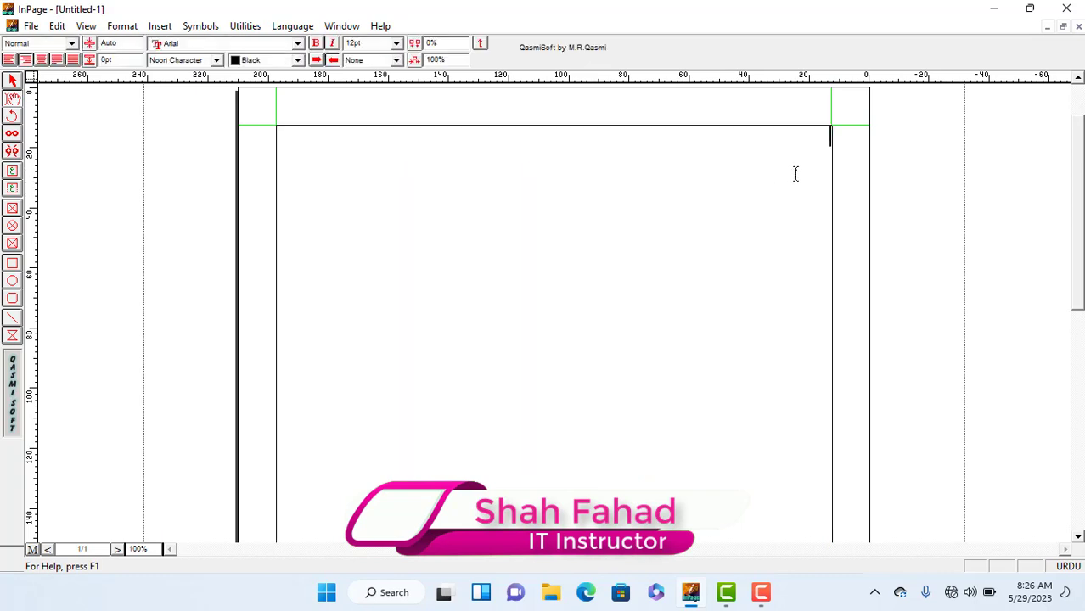
{"action": "type", "text": "دی پراسپر اکیڈمی"}
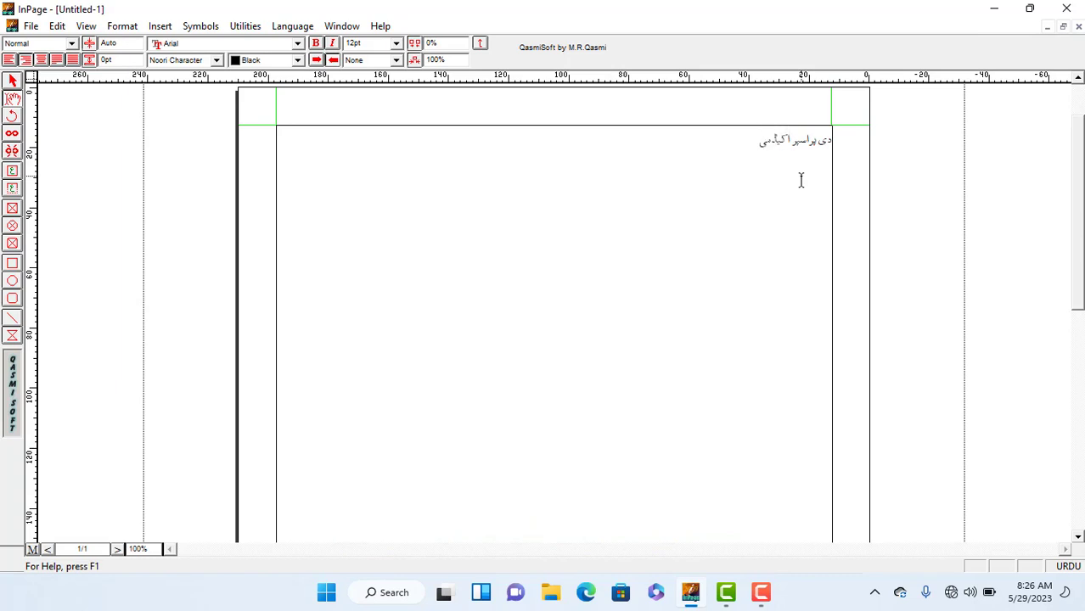
Copy the whole phrase "دی پراسپر اکیڈمی" and paste it repeatedly to fill about two lines of the text box
{"action": "key", "text": "shift+Right"}
{"action": "key", "text": "shift+Right"}
{"action": "key", "text": "shift+Right"}
{"action": "key", "text": "shift+Right"}
{"action": "key", "text": "shift+Right"}
{"action": "key", "text": "shift+Right"}
{"action": "key", "text": "shift+Right"}
{"action": "key", "text": "shift+Right"}
{"action": "key", "text": "shift+Right"}
{"action": "key", "text": "shift+Right"}
{"action": "key", "text": "shift+Right"}
{"action": "key", "text": "shift+Right"}
{"action": "key", "text": "shift+Right"}
{"action": "key", "text": "shift+Right"}
{"action": "key", "text": "shift+Right"}
{"action": "key", "text": "shift+Right"}
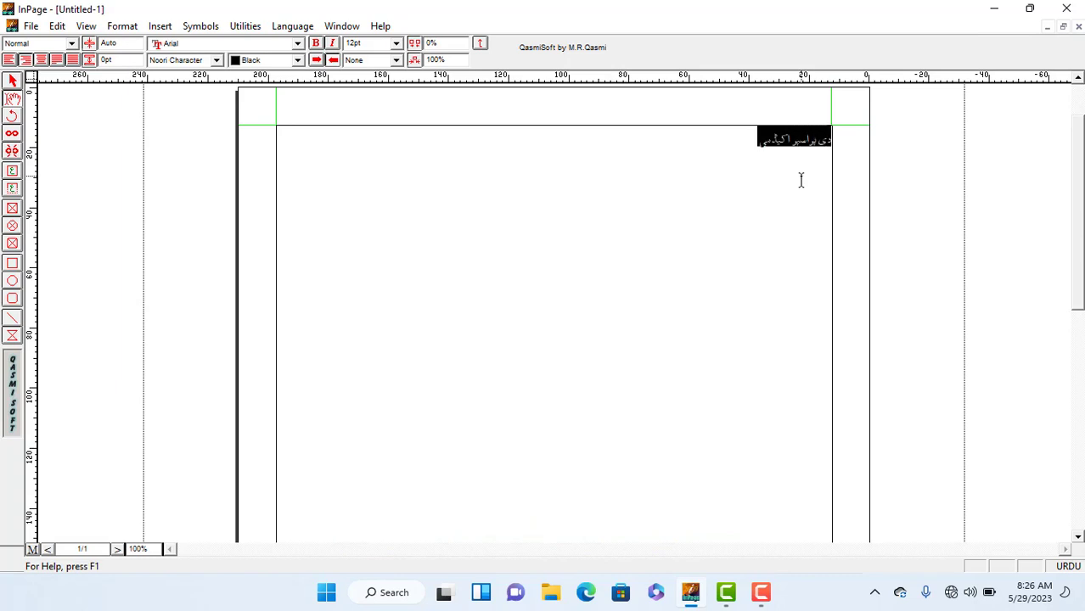
{"action": "key", "text": "ctrl+c"}
{"action": "key", "text": "ctrl+v"}
{"action": "key", "text": "ctrl+v"}
{"action": "key", "text": "ctrl+v"}
{"action": "key", "text": "ctrl+v"}
{"action": "key", "text": "ctrl+v"}
{"action": "key", "text": "ctrl+v"}
{"action": "key", "text": "ctrl+v"}
{"action": "key", "text": "ctrl+v"}
{"action": "key", "text": "ctrl+v"}
{"action": "key", "text": "ctrl+v"}
{"action": "key", "text": "ctrl+v"}
{"action": "key", "text": "ctrl+v"}
{"action": "key", "text": "ctrl+v"}
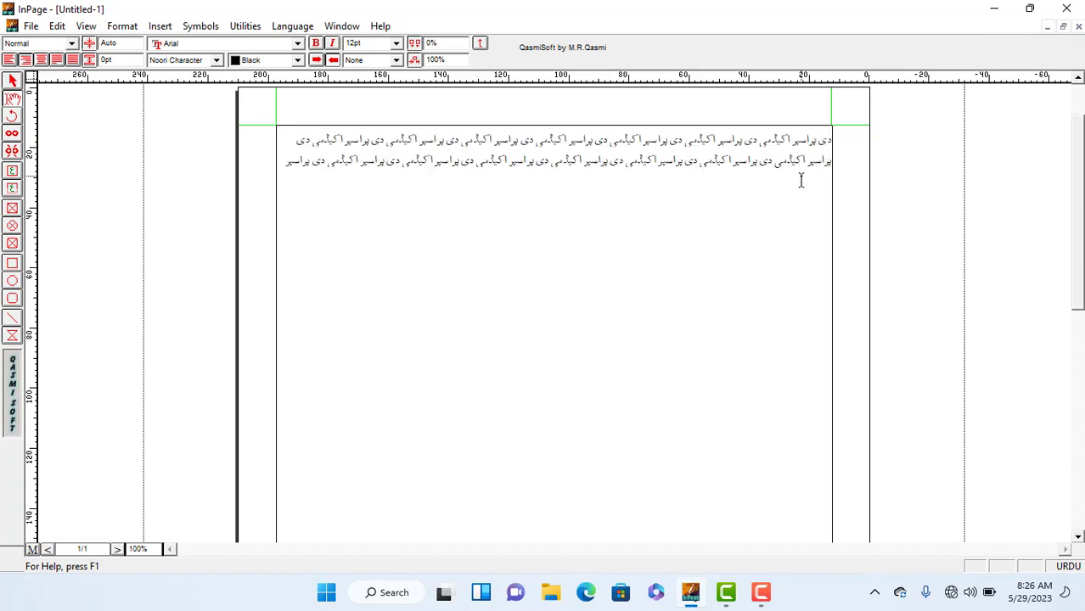
Paste the phrase "دی پراسپر اکیڈمی" repeatedly until the text fills about eleven lines of the text box
{"action": "key", "text": "ctrl+v"}
{"action": "key", "text": "ctrl+v"}
{"action": "key", "text": "ctrl+v"}
{"action": "key", "text": "ctrl+v"}
{"action": "key", "text": "ctrl+v"}
{"action": "key", "text": "ctrl+v"}
{"action": "key", "text": "ctrl+v"}
{"action": "key", "text": "ctrl+v"}
{"action": "key", "text": "ctrl+v"}
{"action": "key", "text": "ctrl+v"}
{"action": "key", "text": "ctrl+v"}
{"action": "key", "text": "ctrl+v"}
{"action": "key", "text": "ctrl+v"}
{"action": "key", "text": "ctrl+v"}
{"action": "key", "text": "ctrl+v"}
{"action": "key", "text": "ctrl+v"}
{"action": "key", "text": "ctrl+v"}
{"action": "key", "text": "ctrl+v"}
{"action": "key", "text": "ctrl+v"}
{"action": "key", "text": "ctrl+v"}
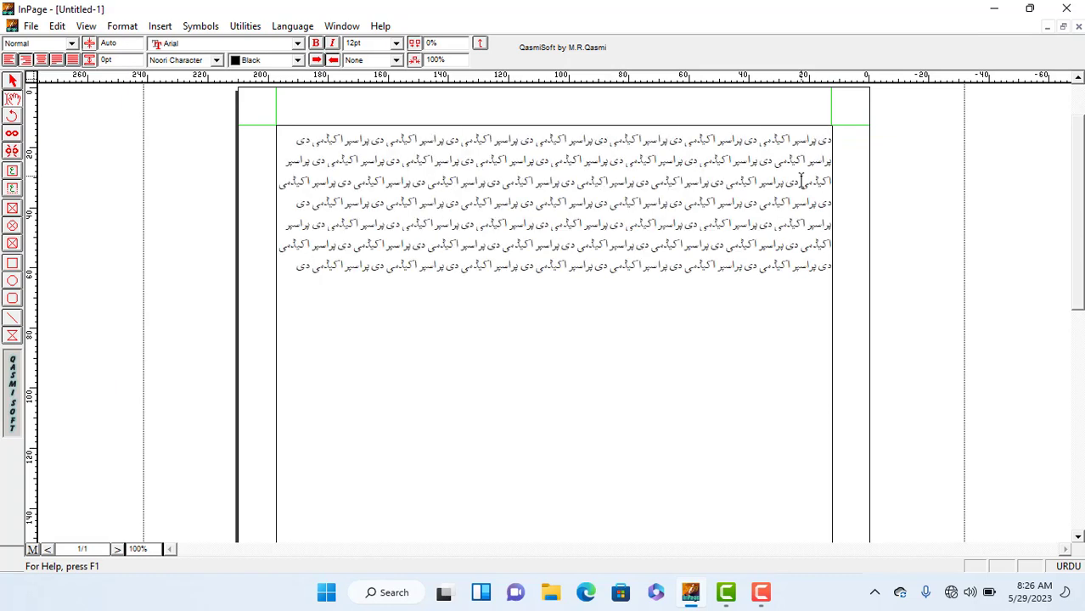
{"action": "key", "text": "ctrl+v"}
{"action": "key", "text": "ctrl+v"}
{"action": "key", "text": "ctrl+v"}
{"action": "key", "text": "ctrl+v"}
{"action": "key", "text": "ctrl+v"}
{"action": "key", "text": "ctrl+v"}
{"action": "key", "text": "ctrl+v"}
{"action": "key", "text": "ctrl+v"}
{"action": "key", "text": "ctrl+v"}
{"action": "key", "text": "ctrl+v"}
{"action": "key", "text": "ctrl+v"}
{"action": "key", "text": "ctrl+v"}
{"action": "key", "text": "ctrl+v"}
{"action": "key", "text": "ctrl+v"}
{"action": "key", "text": "ctrl+v"}
{"action": "key", "text": "ctrl+v"}
{"action": "key", "text": "ctrl+v"}
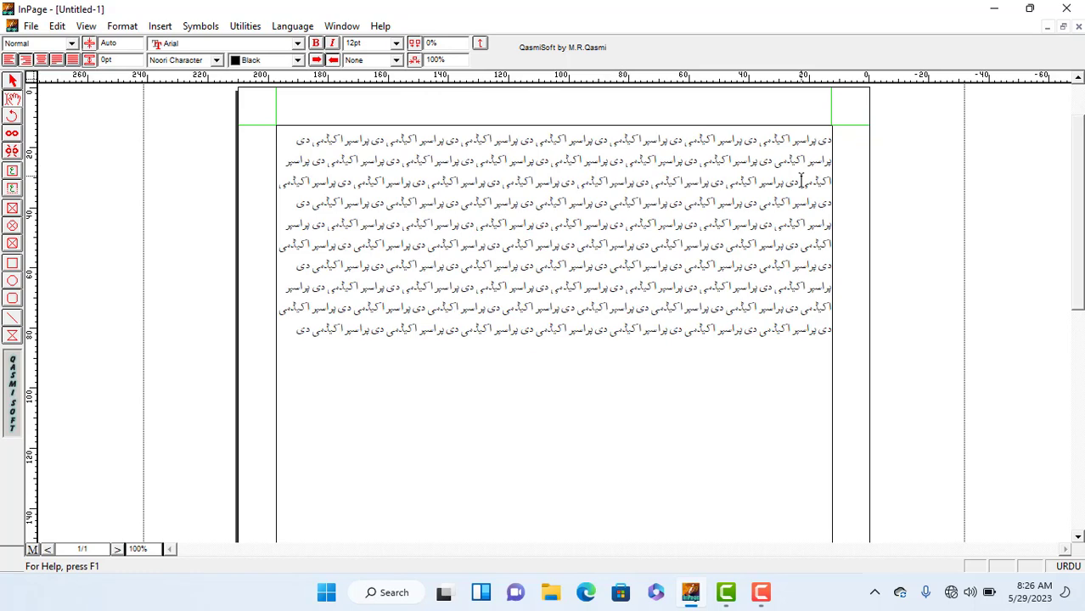
{"action": "key", "text": "ctrl+v"}
{"action": "key", "text": "ctrl+v"}
{"action": "key", "text": "ctrl+v"}
{"action": "key", "text": "ctrl+v"}
{"action": "key", "text": "ctrl+v"}
{"action": "key", "text": "ctrl+s"}
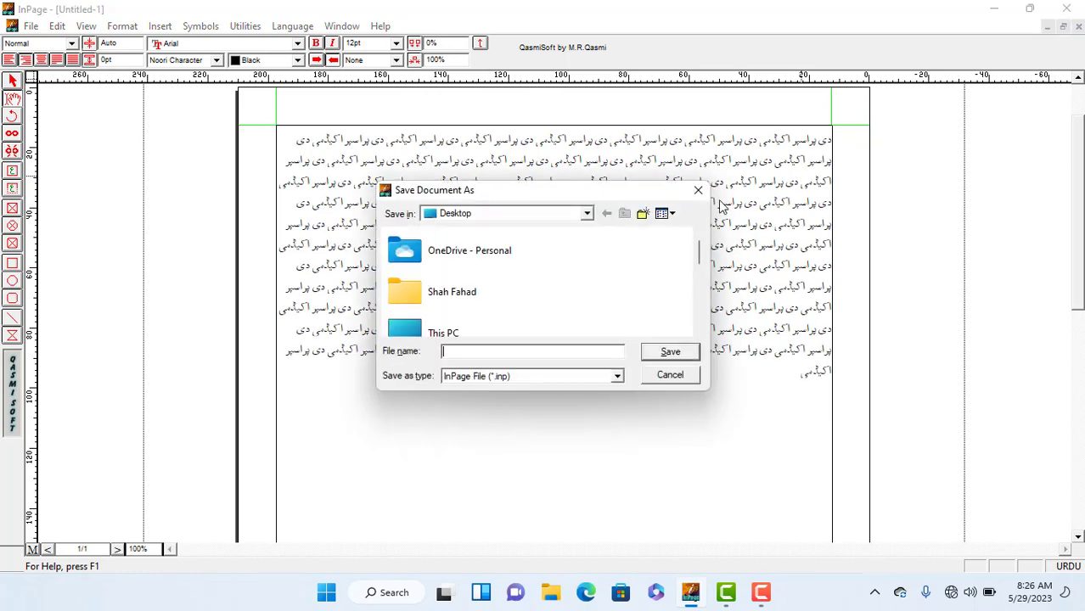
{"action": "left_click", "coordinate": [697, 190]}
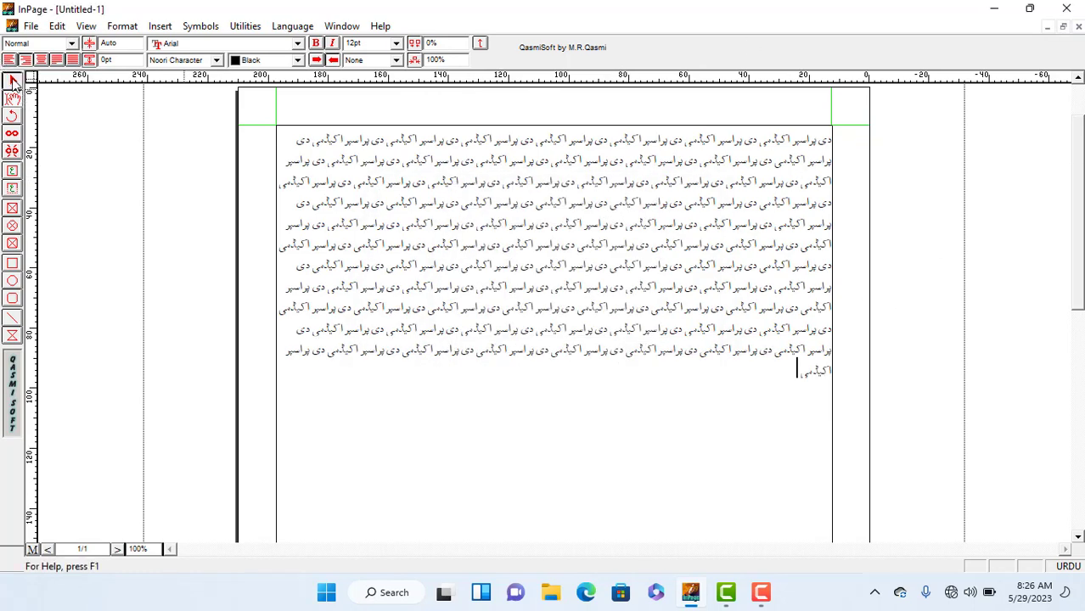
Place the gray rounded rectangle over the Urdu text and enter 4 as its left text run-around offset
{"action": "left_click", "coordinate": [13, 82]}
{"action": "left_click_drag", "start_coordinate": [546, 262], "coordinate": [511, 244]}
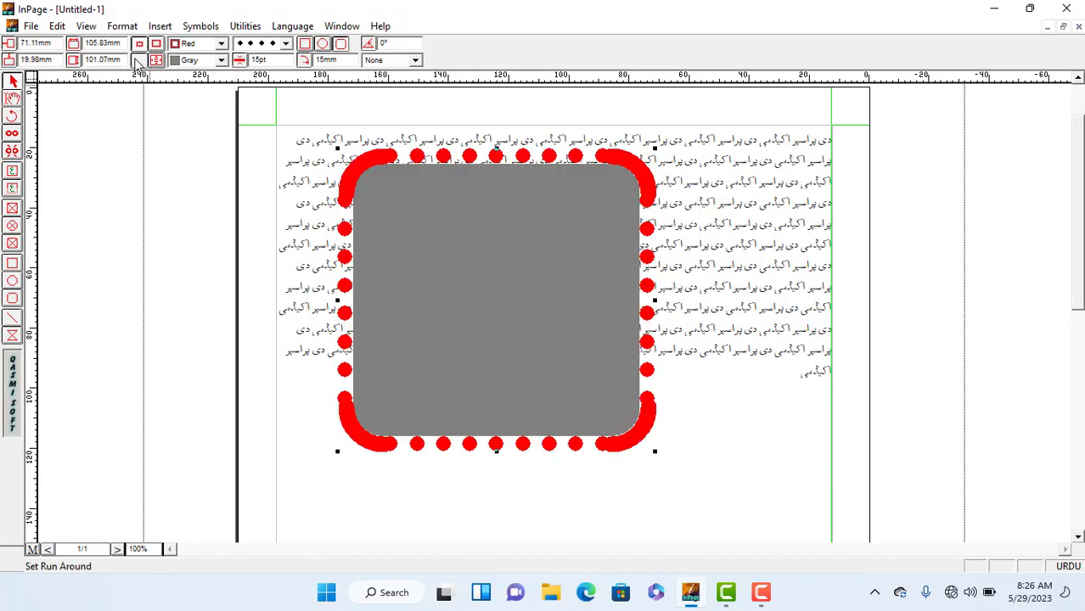
{"action": "left_click", "coordinate": [138, 60]}
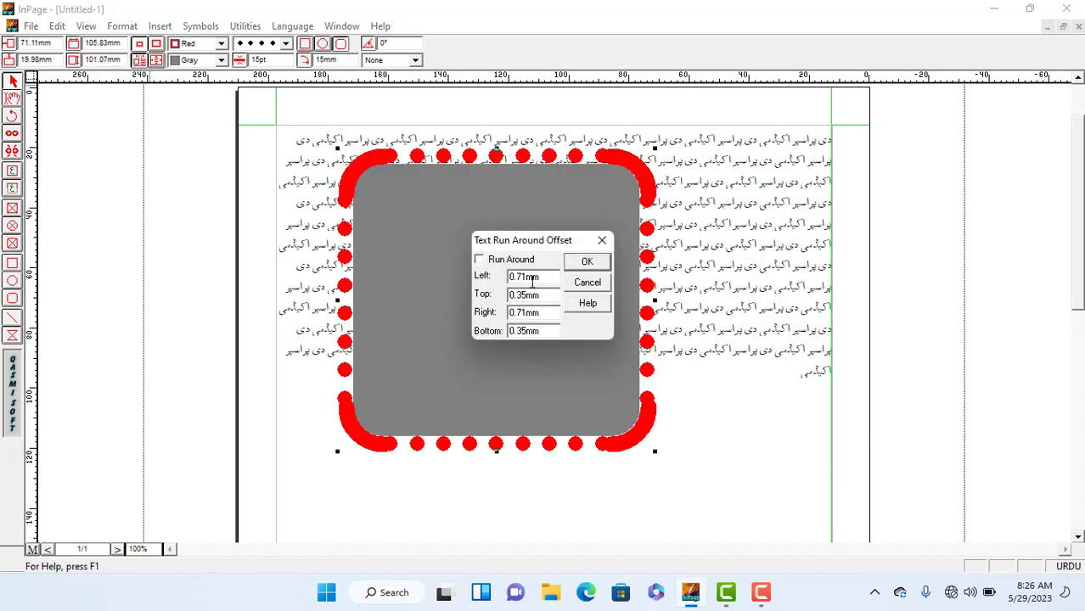
{"action": "key", "text": "Tab"}
{"action": "key", "text": "Tab"}
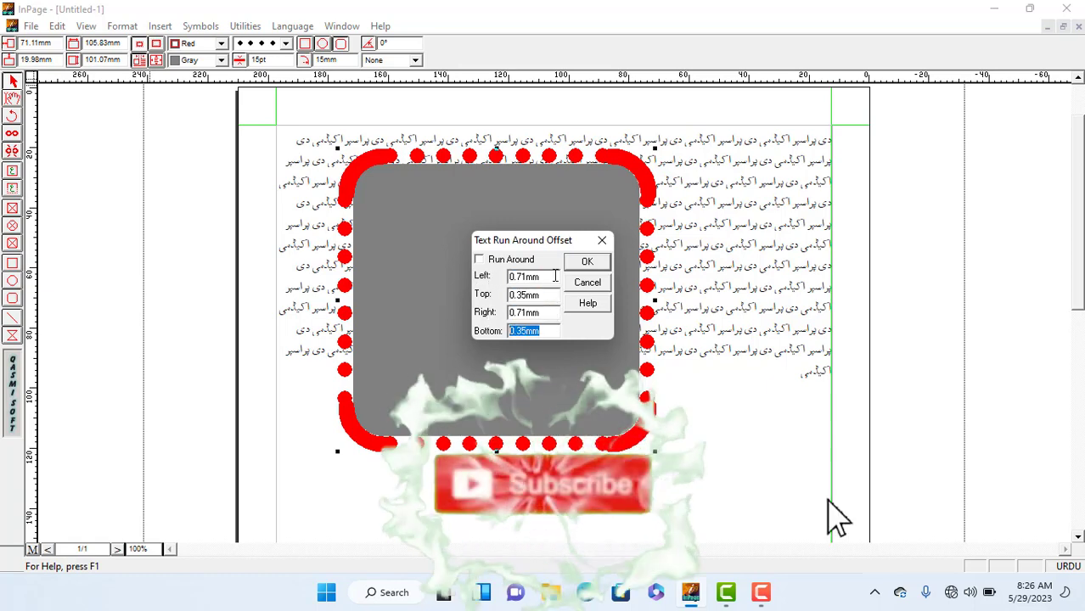
{"action": "double_click", "coordinate": [544, 278]}
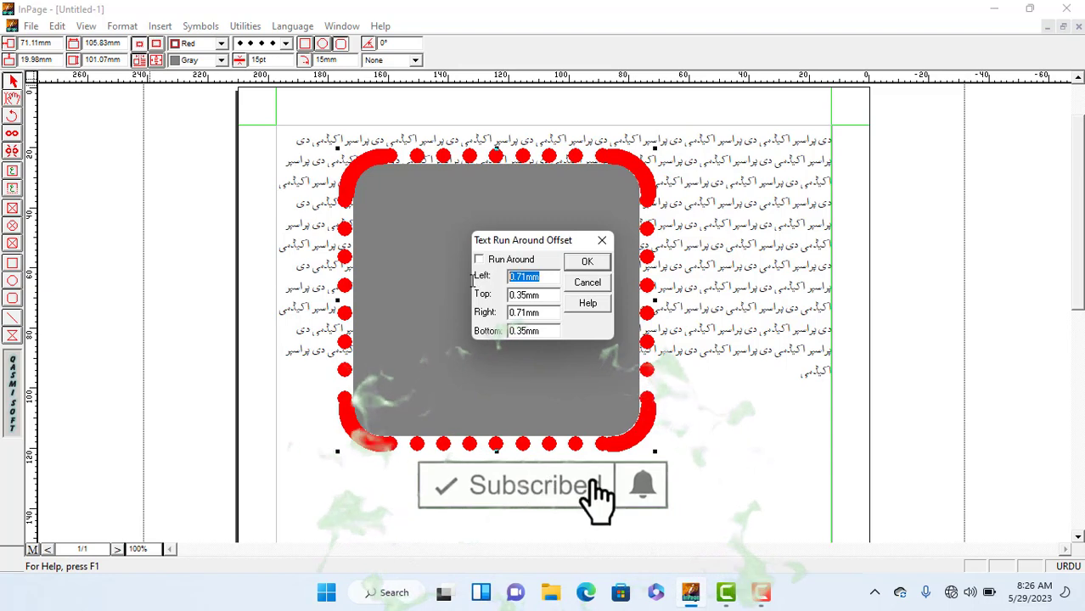
{"action": "type", "text": "4"}
{"action": "left_click", "coordinate": [586, 264]}
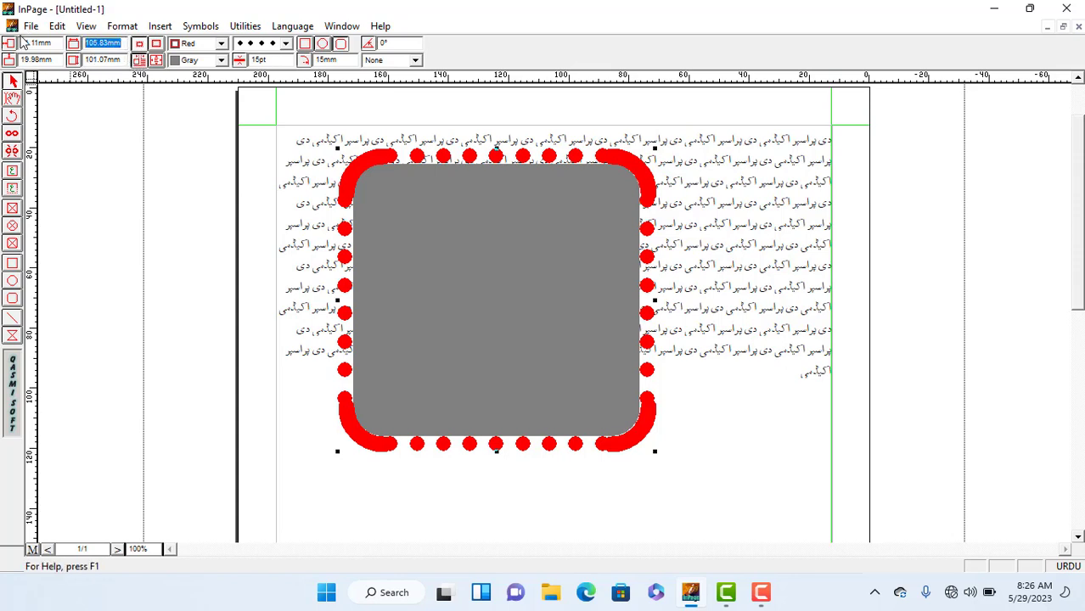
Try to set the rounded rectangle's width to 300 mm
{"action": "type", "text": "300"}
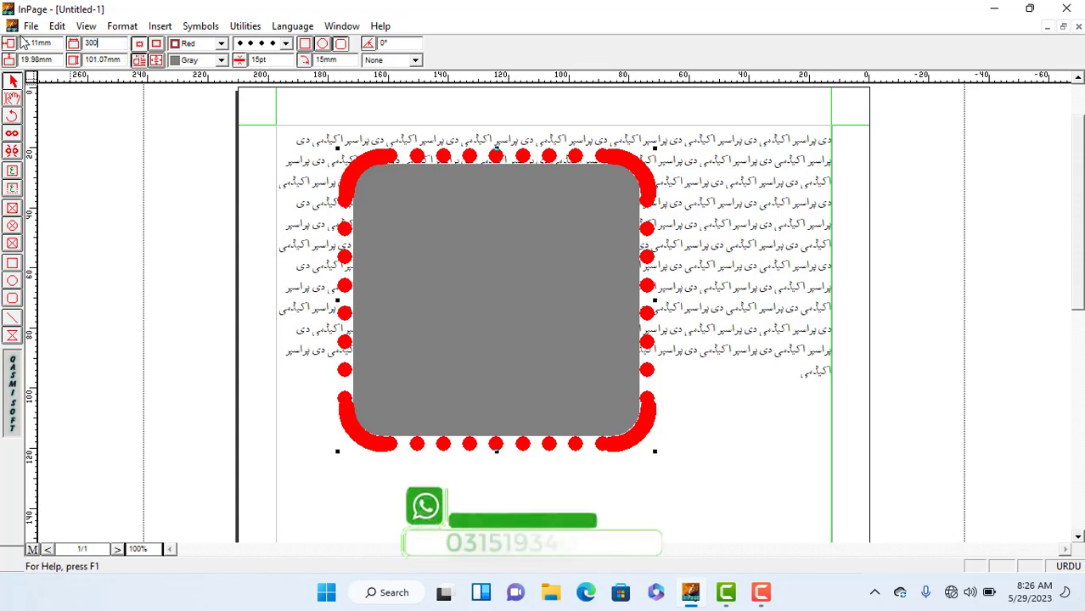
{"action": "key", "text": "Return"}
{"action": "left_click", "coordinate": [629, 328]}
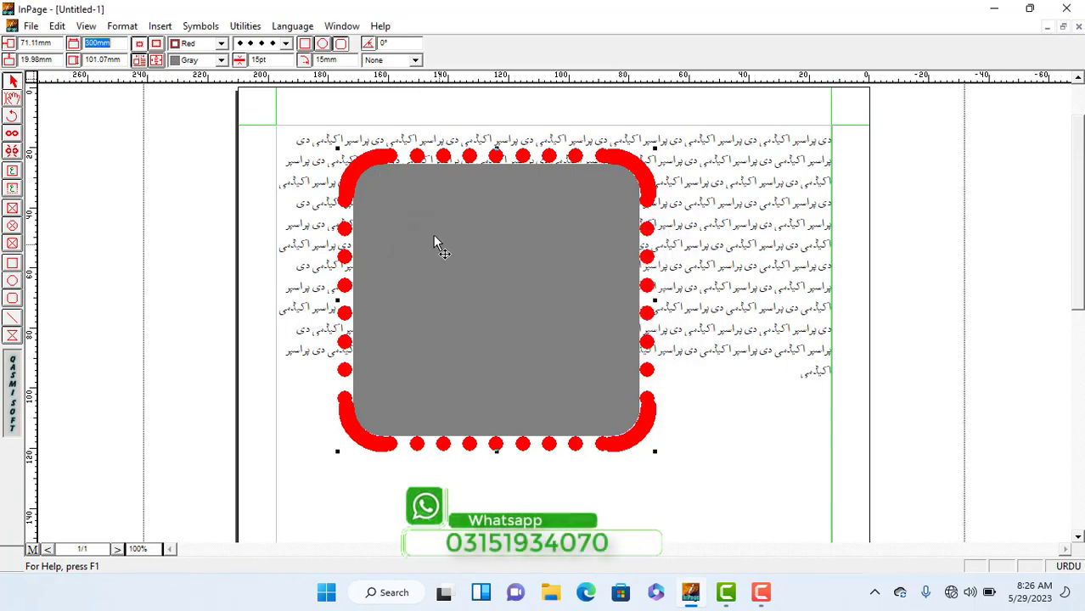
Convert the gray rounded rectangle with the dotted red border into an ellipse and delete it from the page
{"action": "mouse_move", "coordinate": [438, 242]}
{"action": "left_mouse_down"}
{"action": "mouse_move", "coordinate": [479, 291]}
{"action": "mouse_move", "coordinate": [466, 252]}
{"action": "mouse_move", "coordinate": [452, 249]}
{"action": "left_mouse_up"}
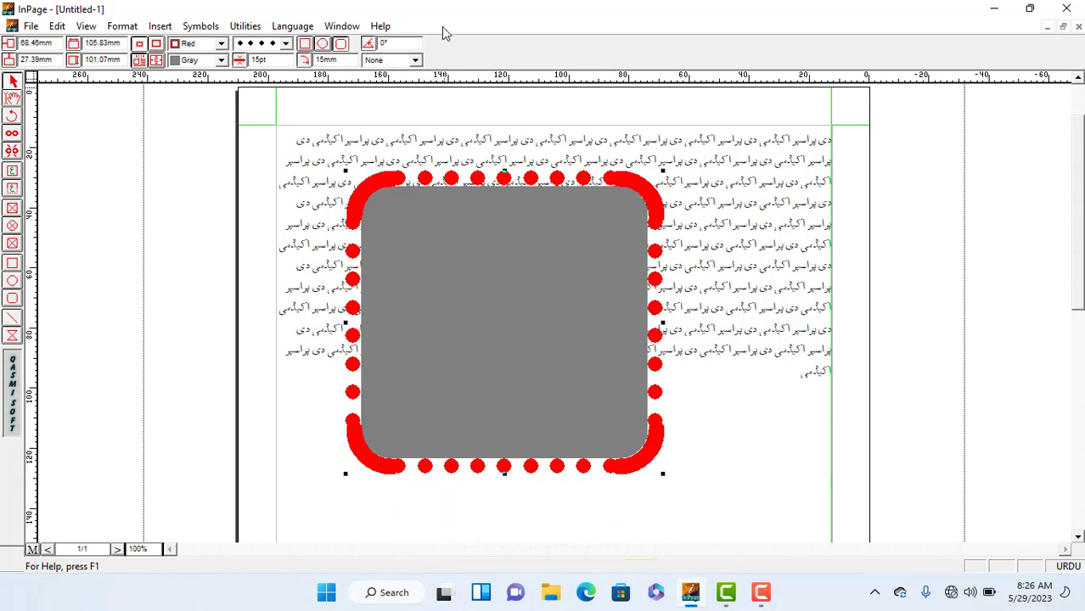
{"action": "left_click", "coordinate": [324, 43]}
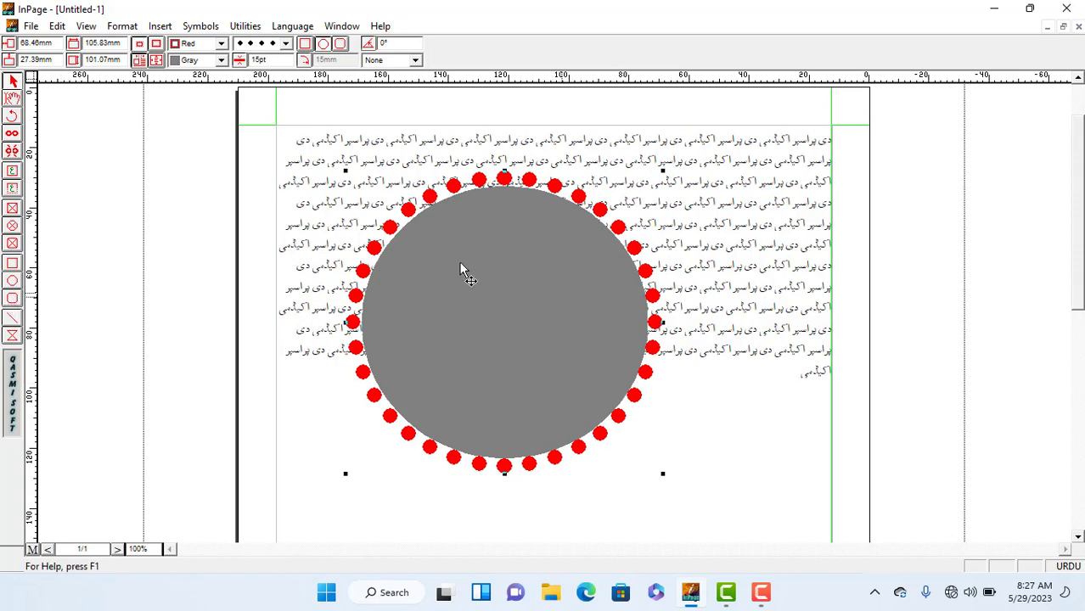
{"action": "key", "text": "Delete"}
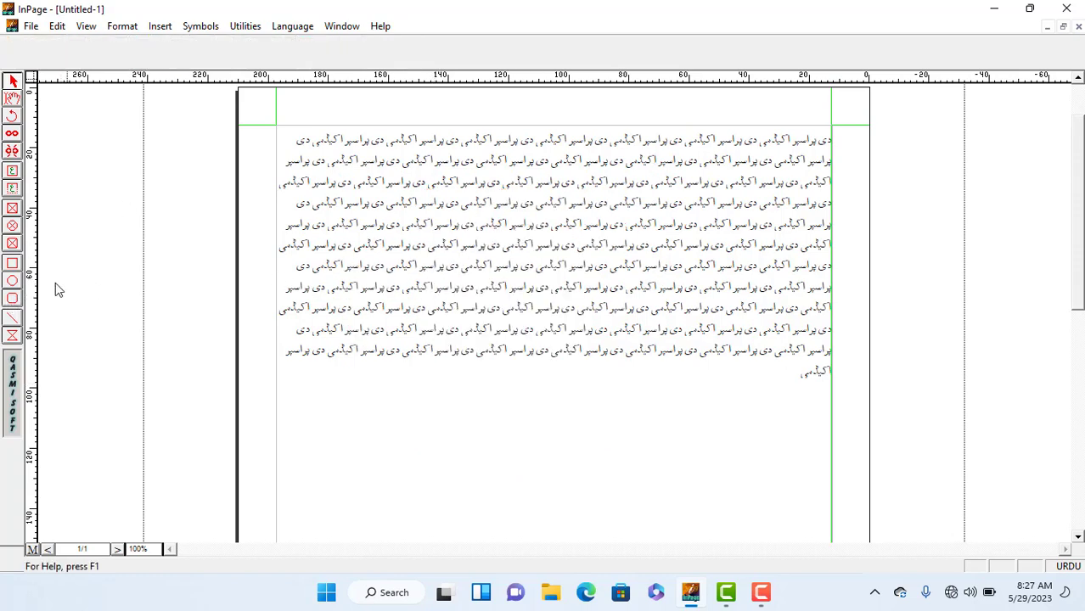
Draw a horizontal line about 185 mm long below the text, with a black-and-white striped pattern and a 5 pt width
{"action": "left_click", "coordinate": [12, 317]}
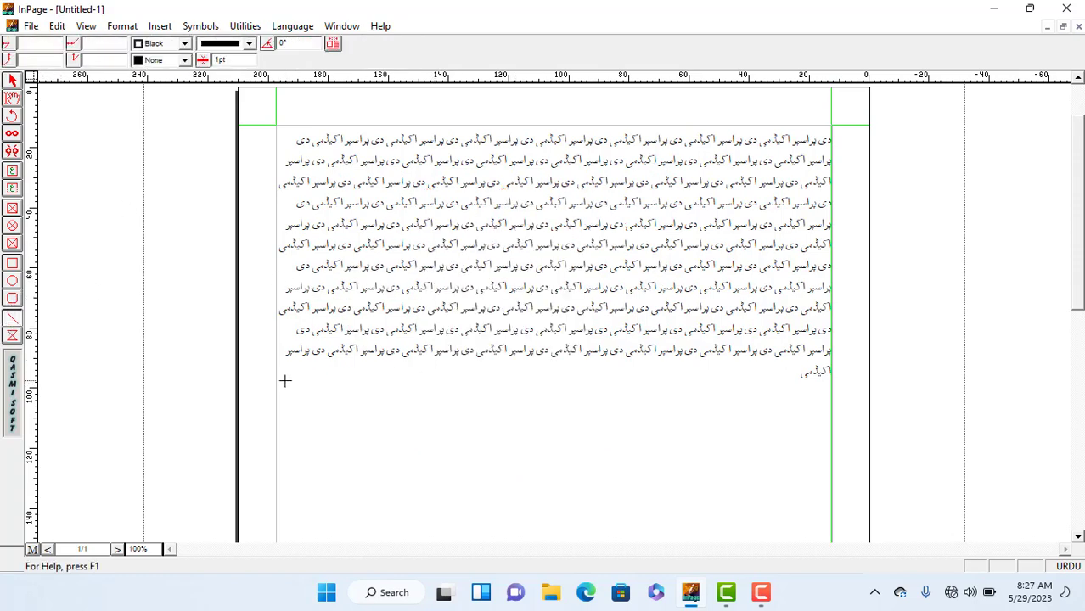
{"action": "left_click_drag", "start_coordinate": [791, 400], "coordinate": [843, 431]}
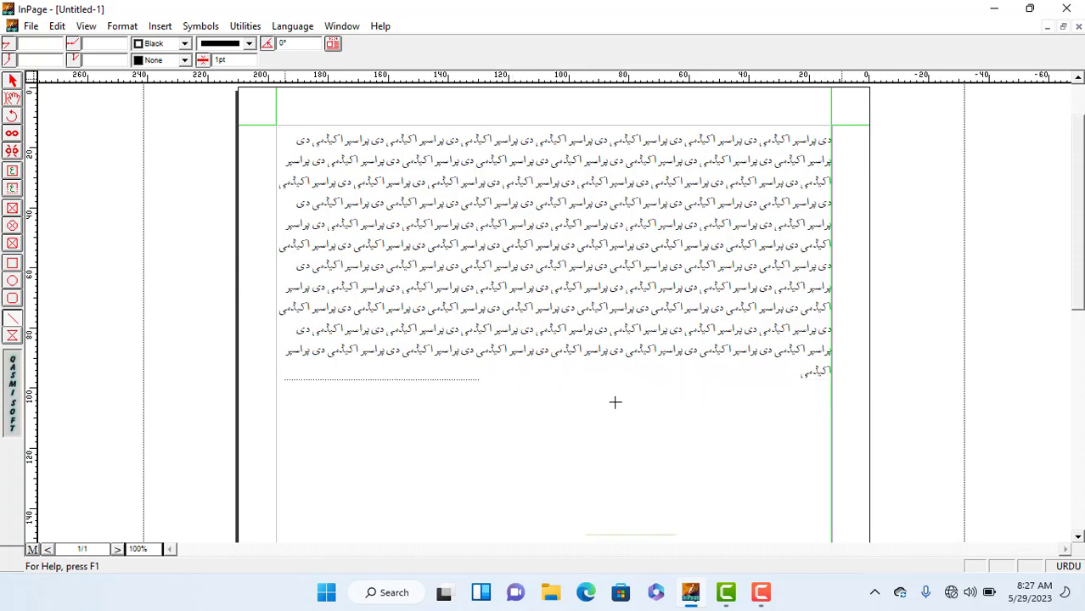
{"action": "left_click", "coordinate": [248, 44]}
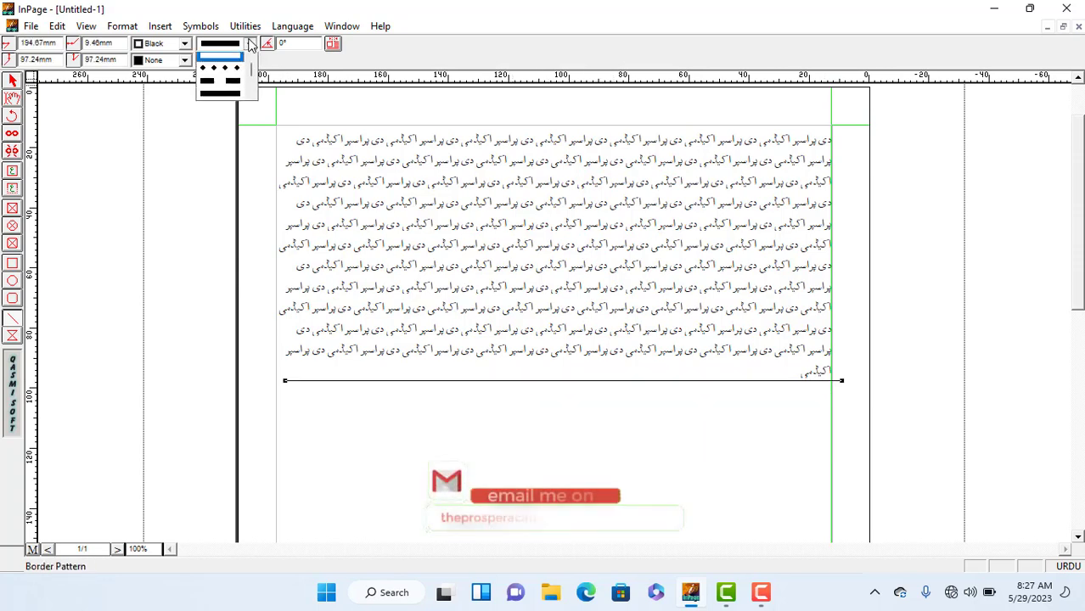
{"action": "left_click", "coordinate": [229, 100]}
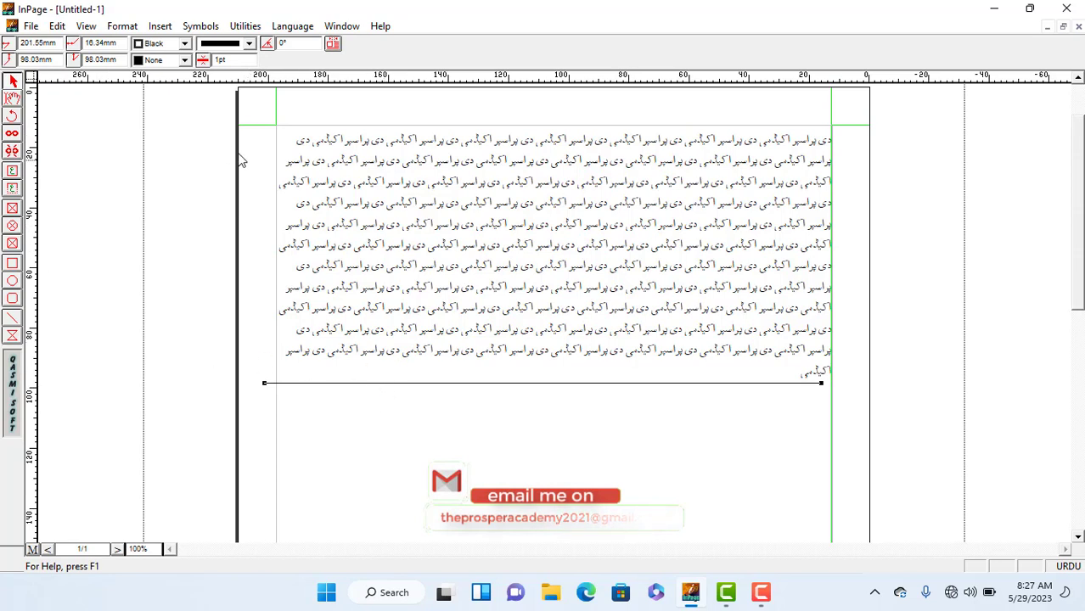
{"action": "left_click_drag", "start_coordinate": [230, 60], "coordinate": [168, 58]}
{"action": "type", "text": "5"}
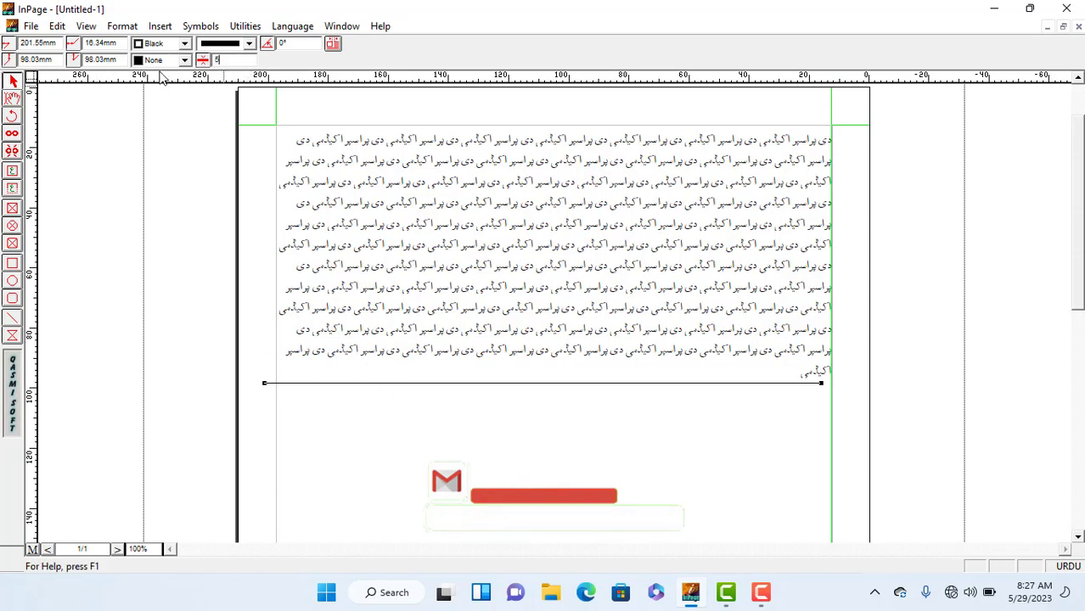
{"action": "key", "text": "Return"}
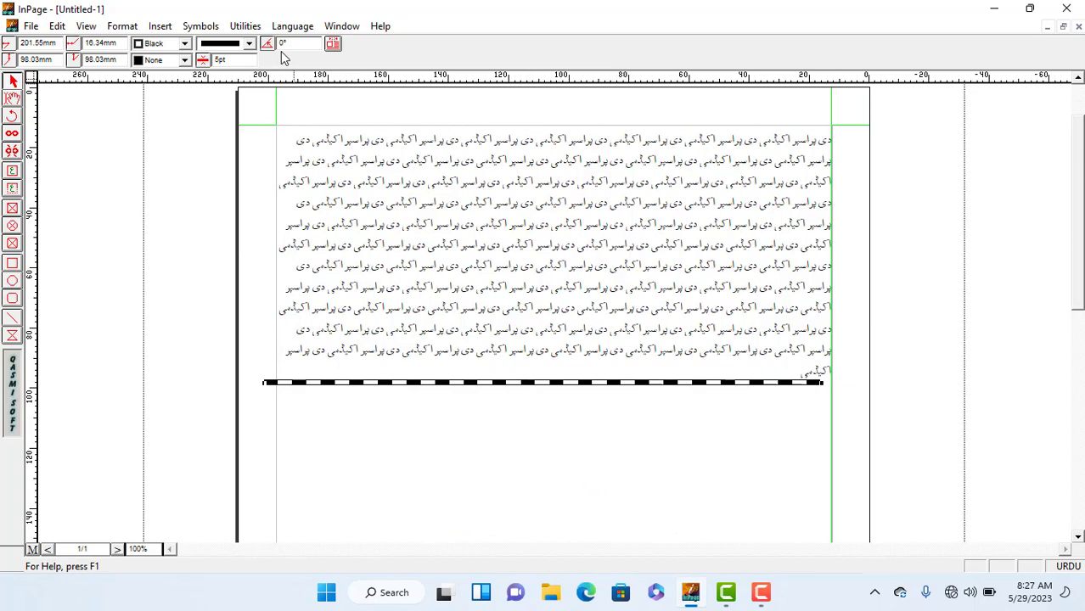
Draw a rectangular polygon about 168 by 67 mm in the empty area below the striped line
{"action": "left_click", "coordinate": [12, 337]}
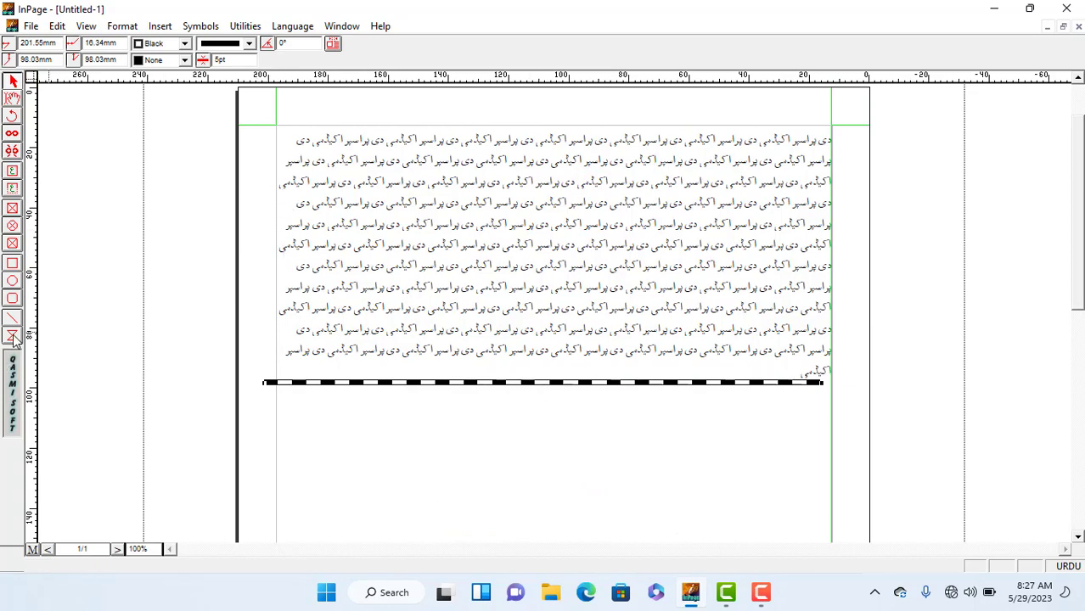
{"action": "scroll", "coordinate": [512, 541], "scroll_direction": "down", "scroll_amount": 3}
{"action": "mouse_move", "coordinate": [286, 322]}
{"action": "left_mouse_down"}
{"action": "mouse_move", "coordinate": [615, 526]}
{"action": "mouse_move", "coordinate": [747, 511]}
{"action": "mouse_move", "coordinate": [793, 525]}
{"action": "left_mouse_up"}
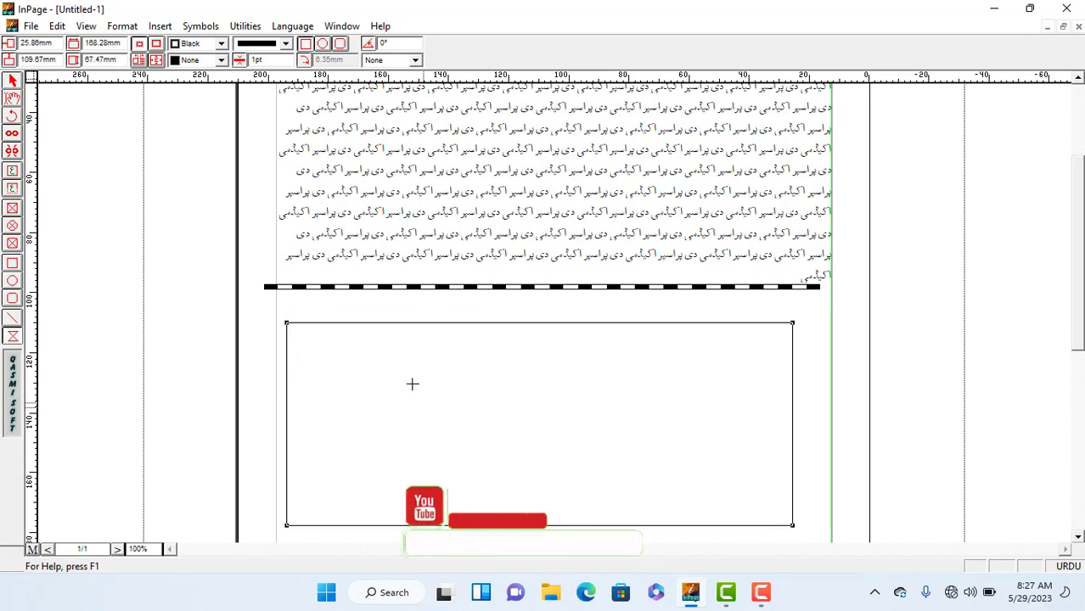
Pull the polygon's upper-left corner inward to near its lower-right corner and set its fill color to Black
{"action": "left_click", "coordinate": [12, 82]}
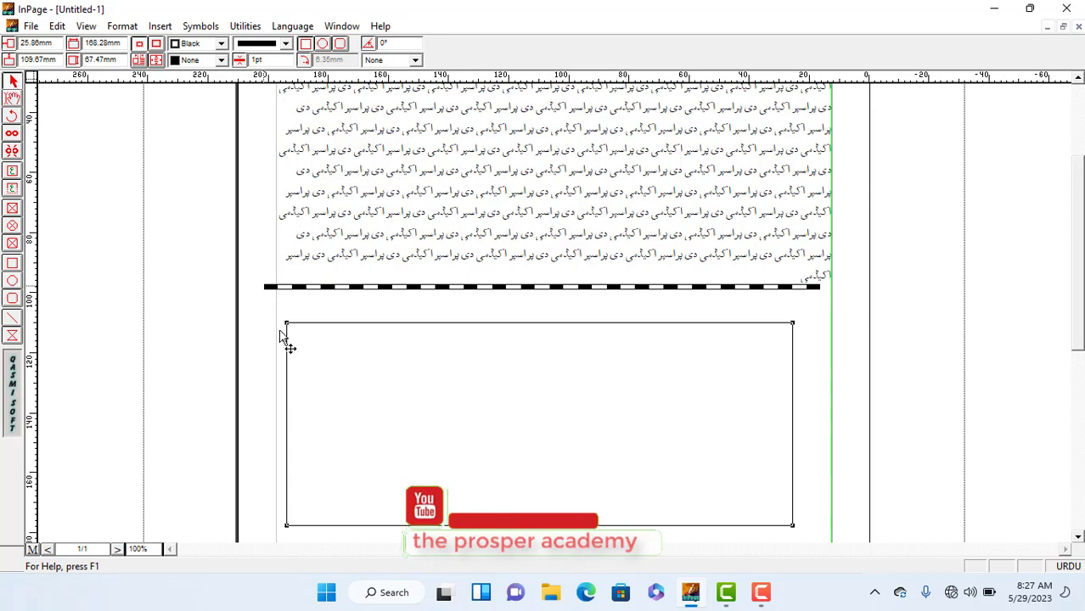
{"action": "left_click_drag", "start_coordinate": [287, 323], "coordinate": [760, 505]}
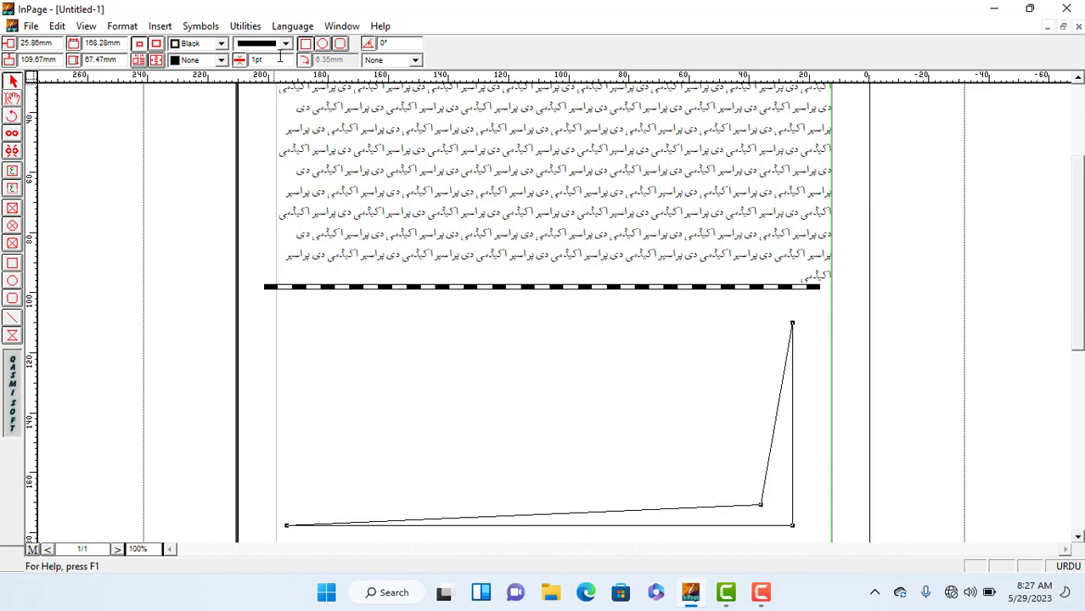
{"action": "left_click", "coordinate": [221, 60]}
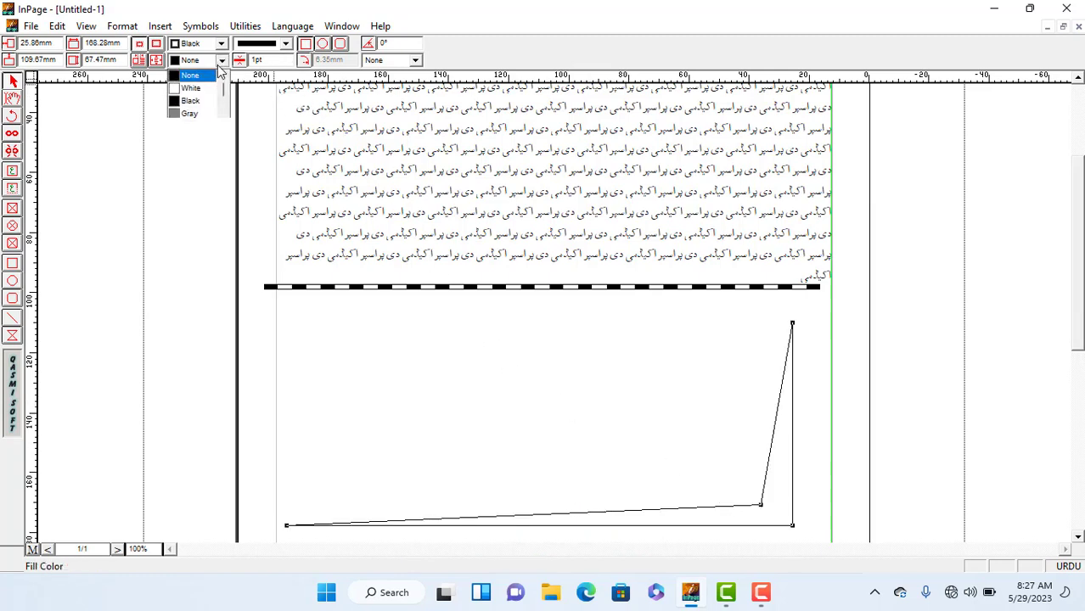
{"action": "left_click", "coordinate": [190, 102]}
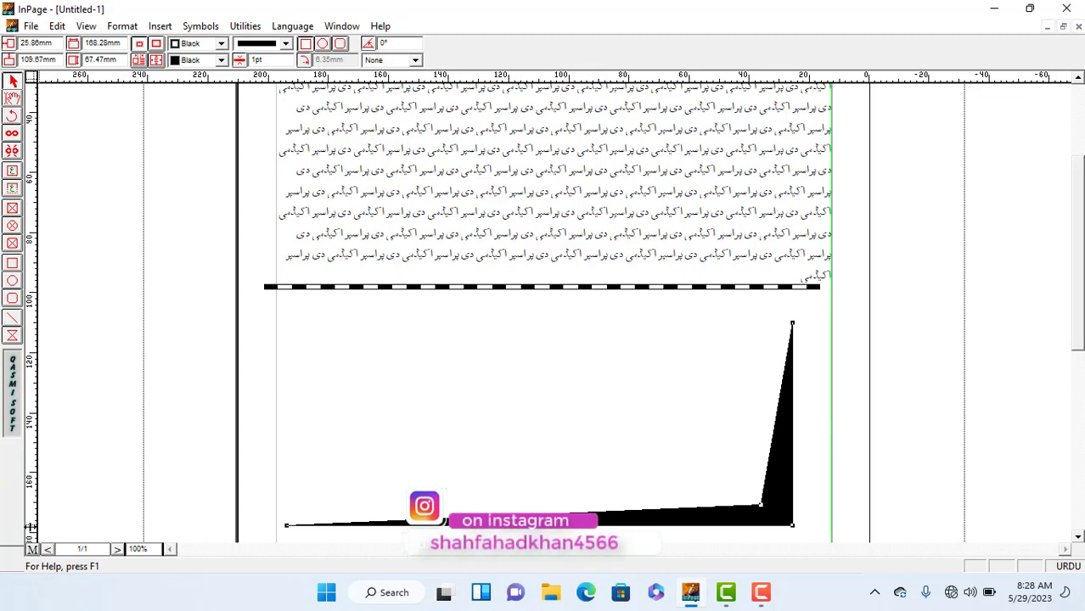
Close the program without saving the untitled document
{"action": "left_click", "coordinate": [1071, 10]}
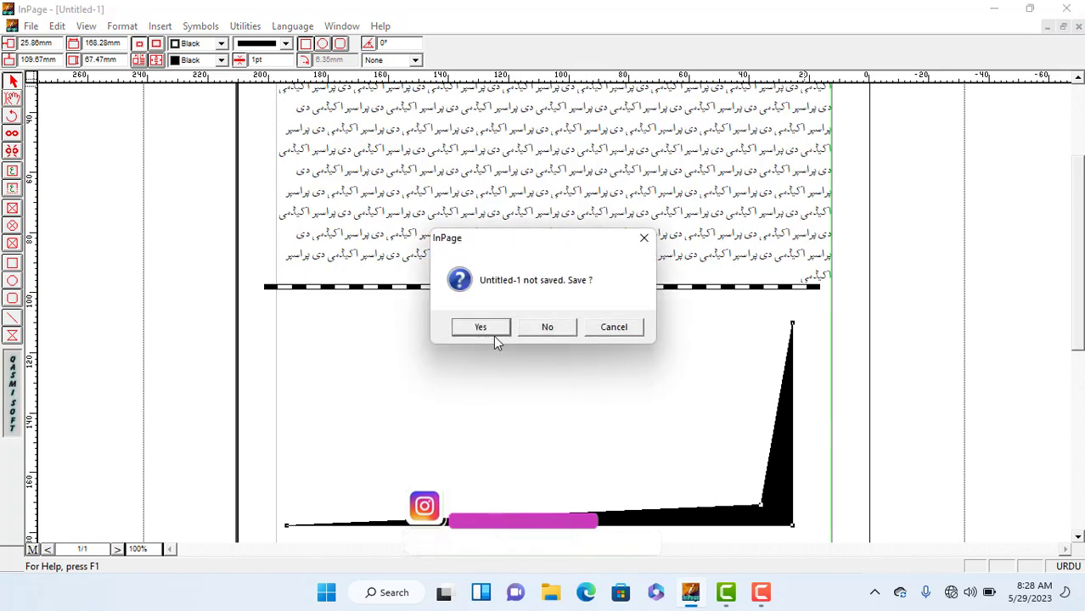
{"action": "left_click", "coordinate": [543, 330]}
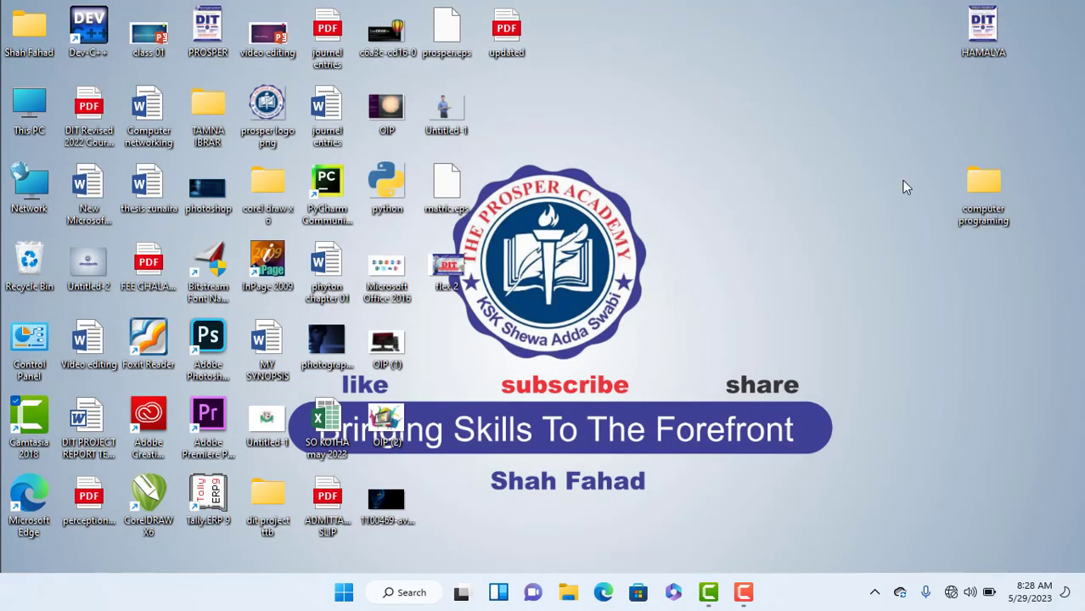
{"action": "left_click", "coordinate": [743, 592]}
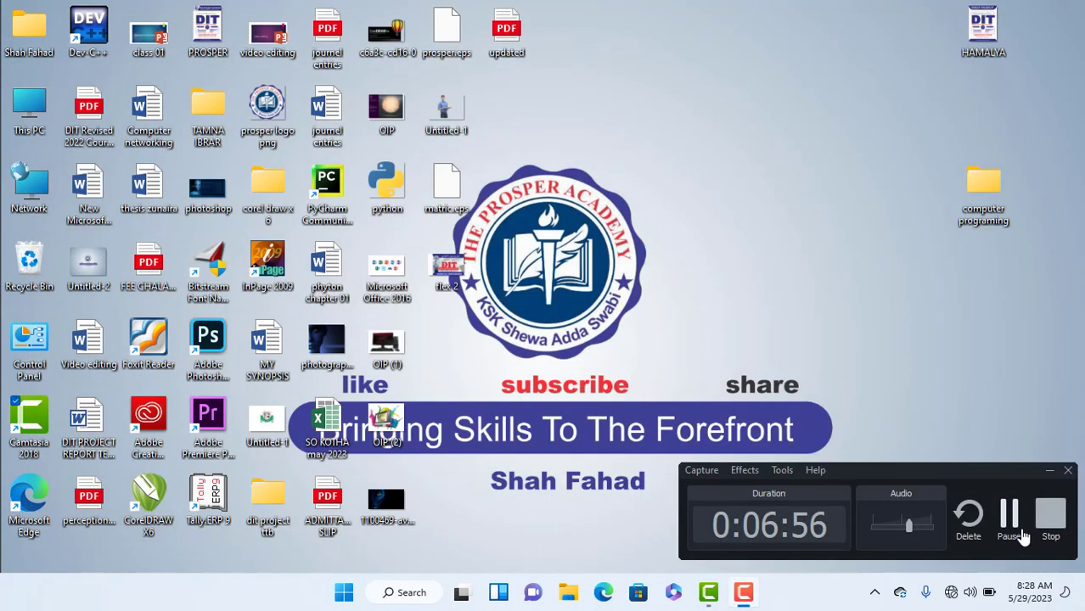
{"action": "left_click", "coordinate": [1050, 519]}
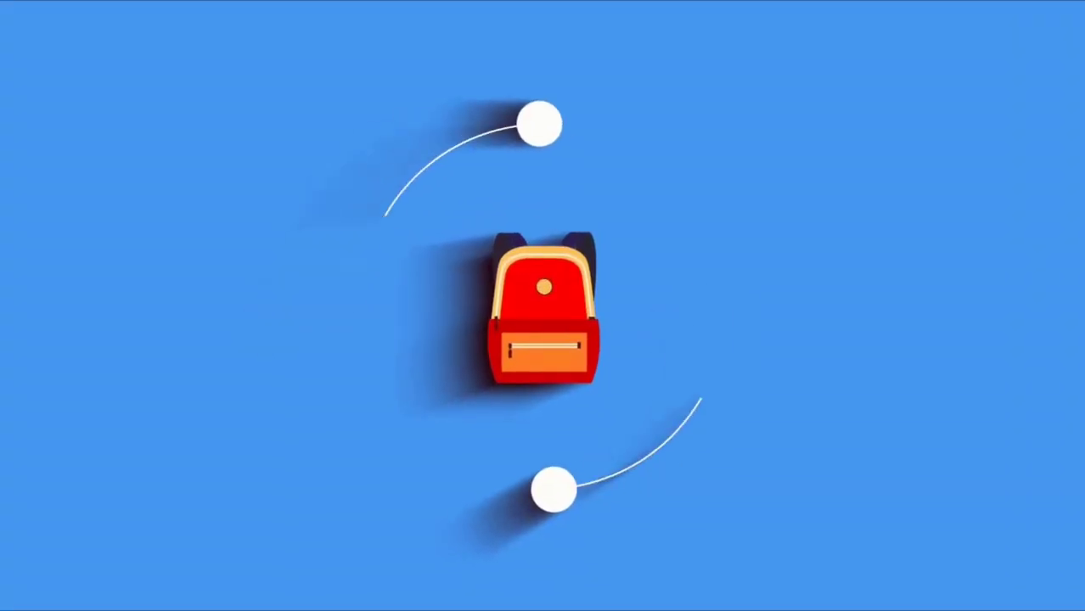